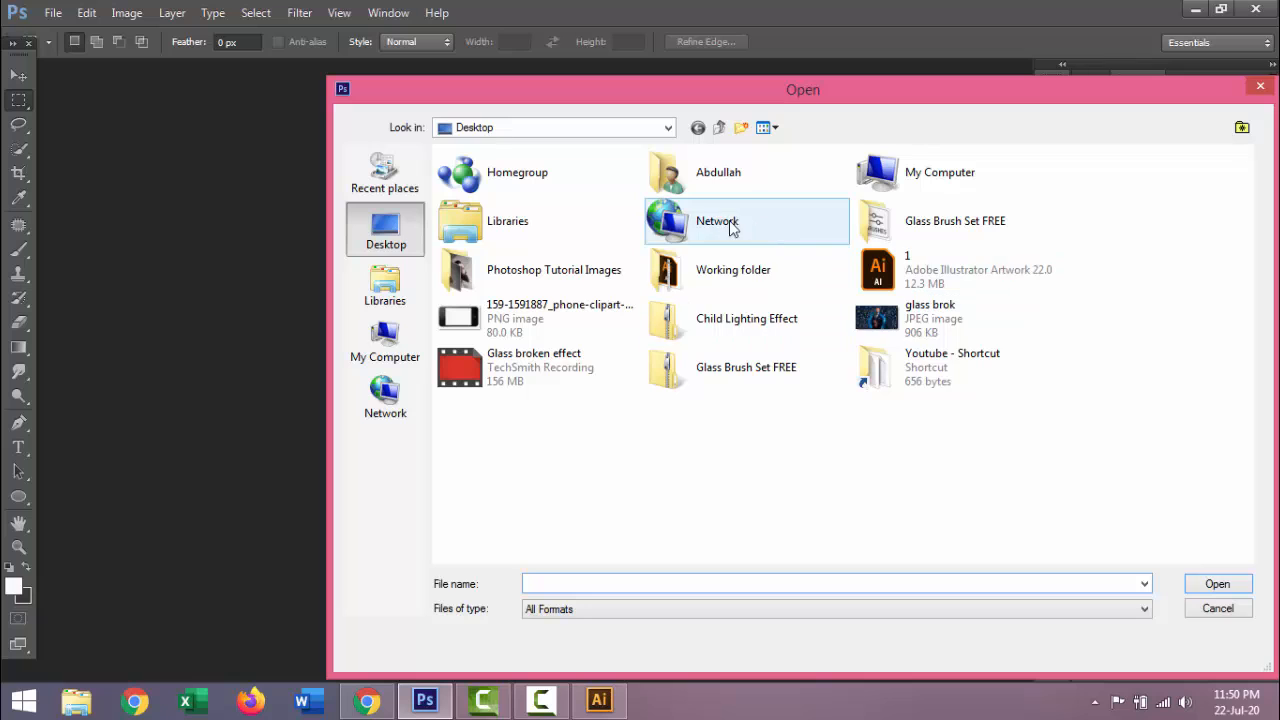
Open the 1_TOUjO5lU7wbuyNIDDT6Pjg photo from the Photoshop Tutorial Images folder and duplicate its Background layer.
double_click(537, 269)
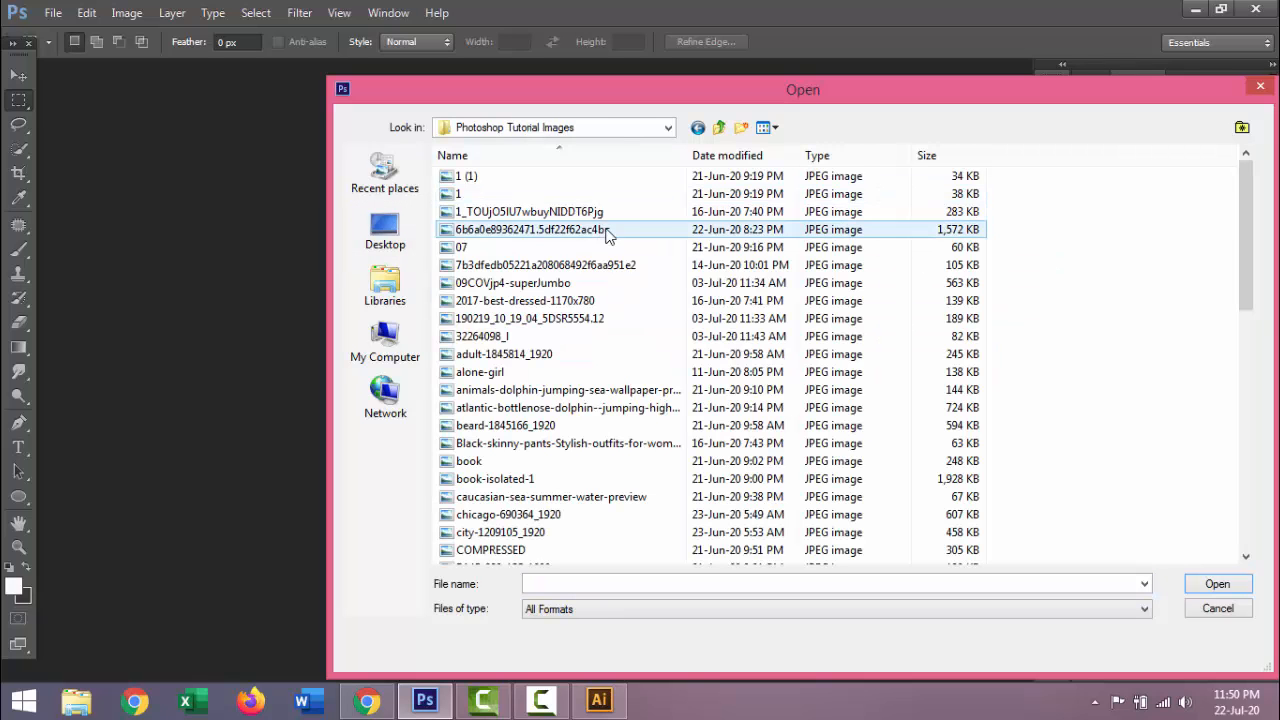
left_click(764, 128)
left_click(815, 172)
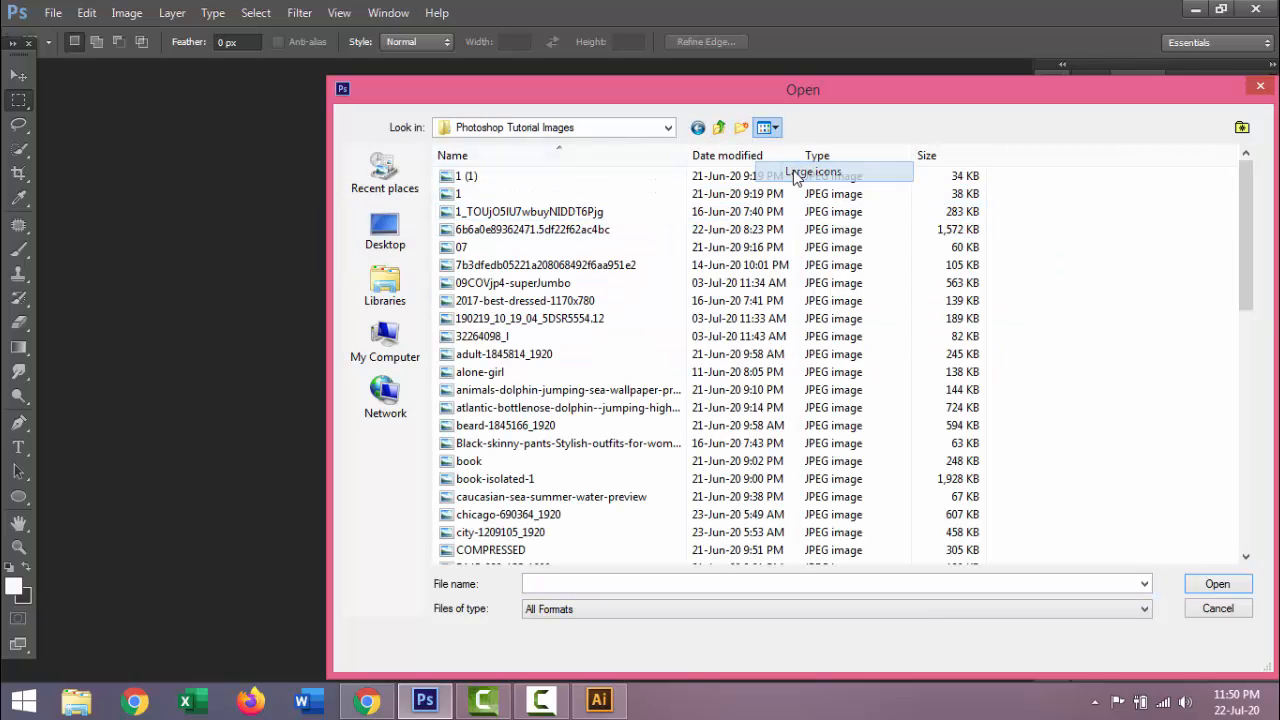
double_click(677, 204)
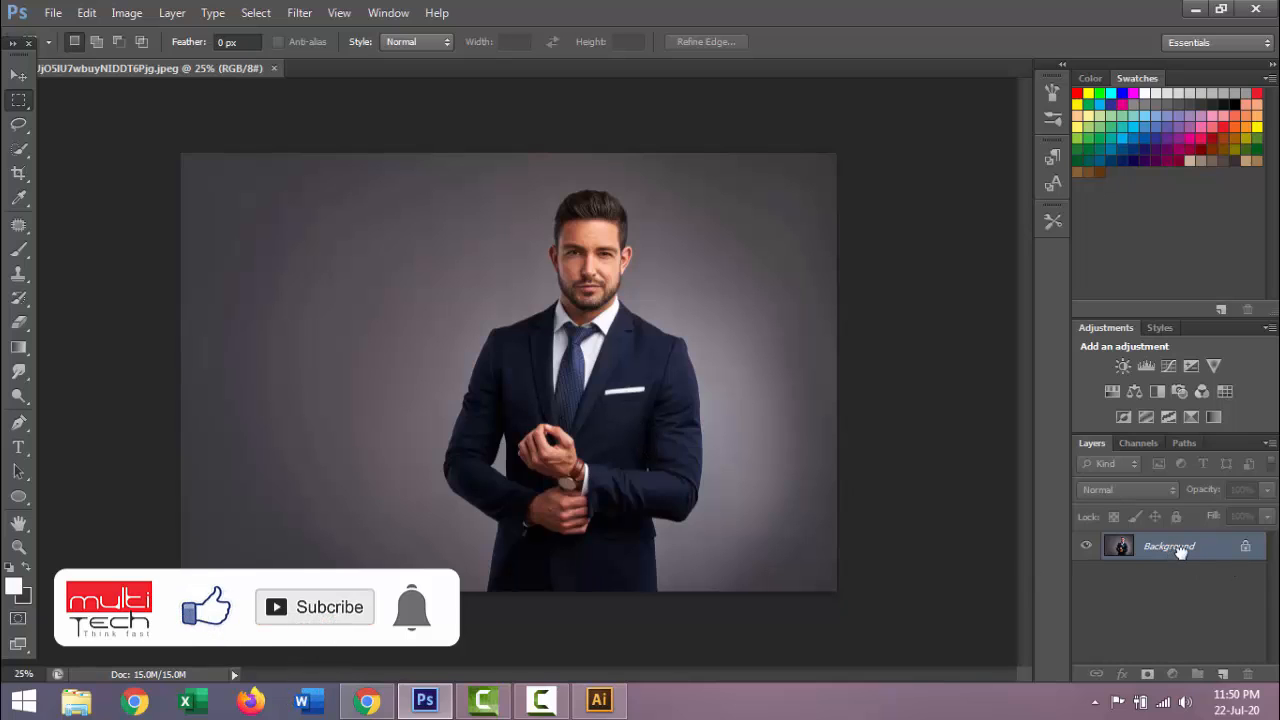
left_click_drag(1178, 548, 1222, 674)
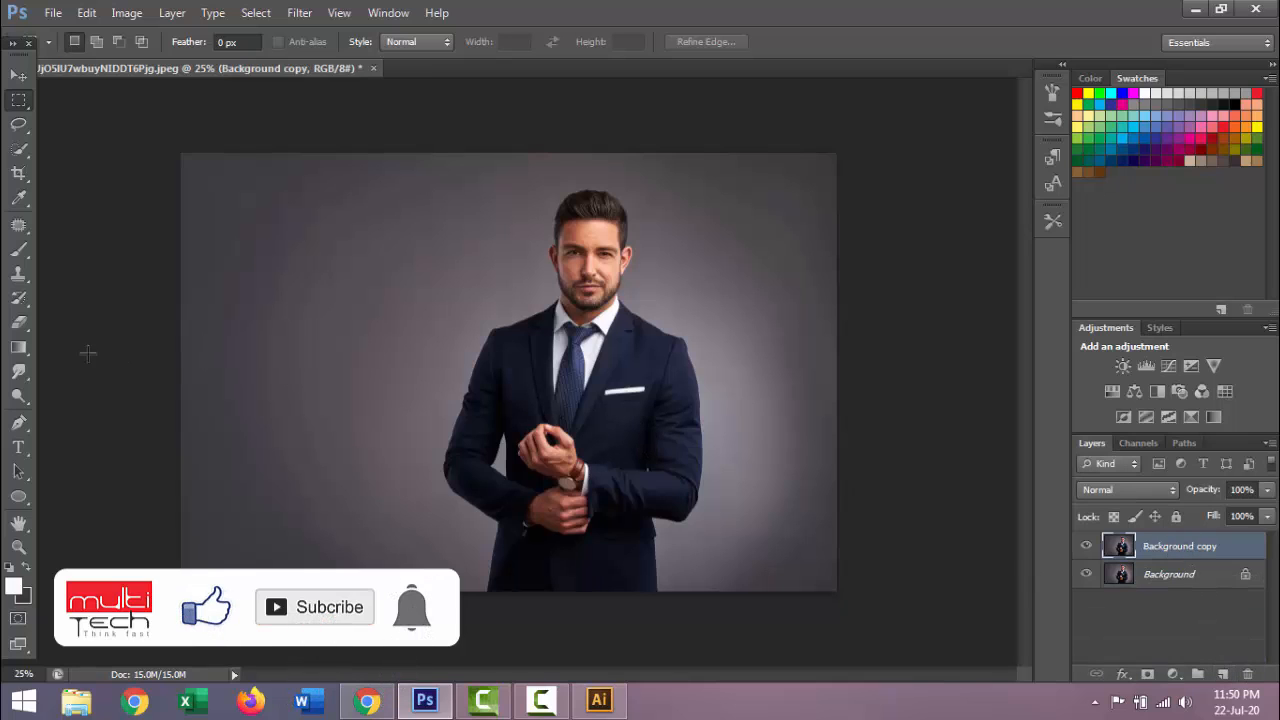
Select the man in the duplicate layer roughly with the Quick Selection tool and a 300 px brush.
left_click(18, 148)
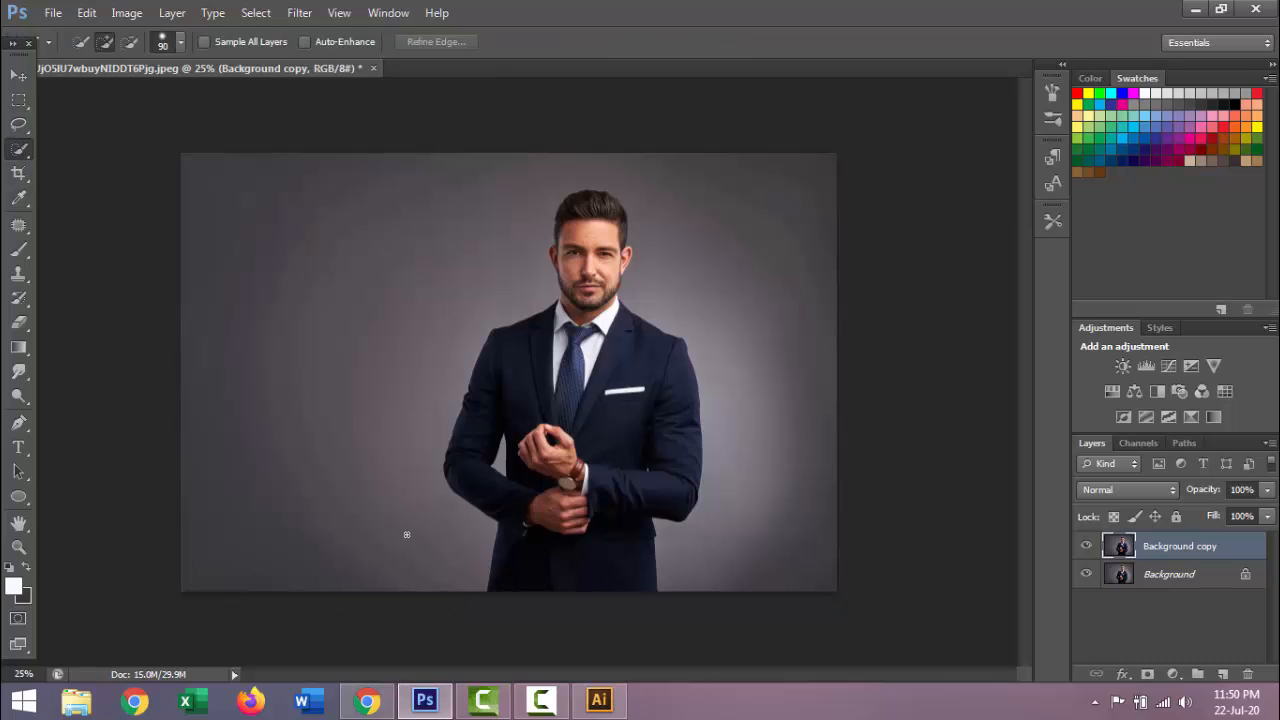
key("bracketright")
key("bracketright")
left_click_drag(414, 549, 406, 541)
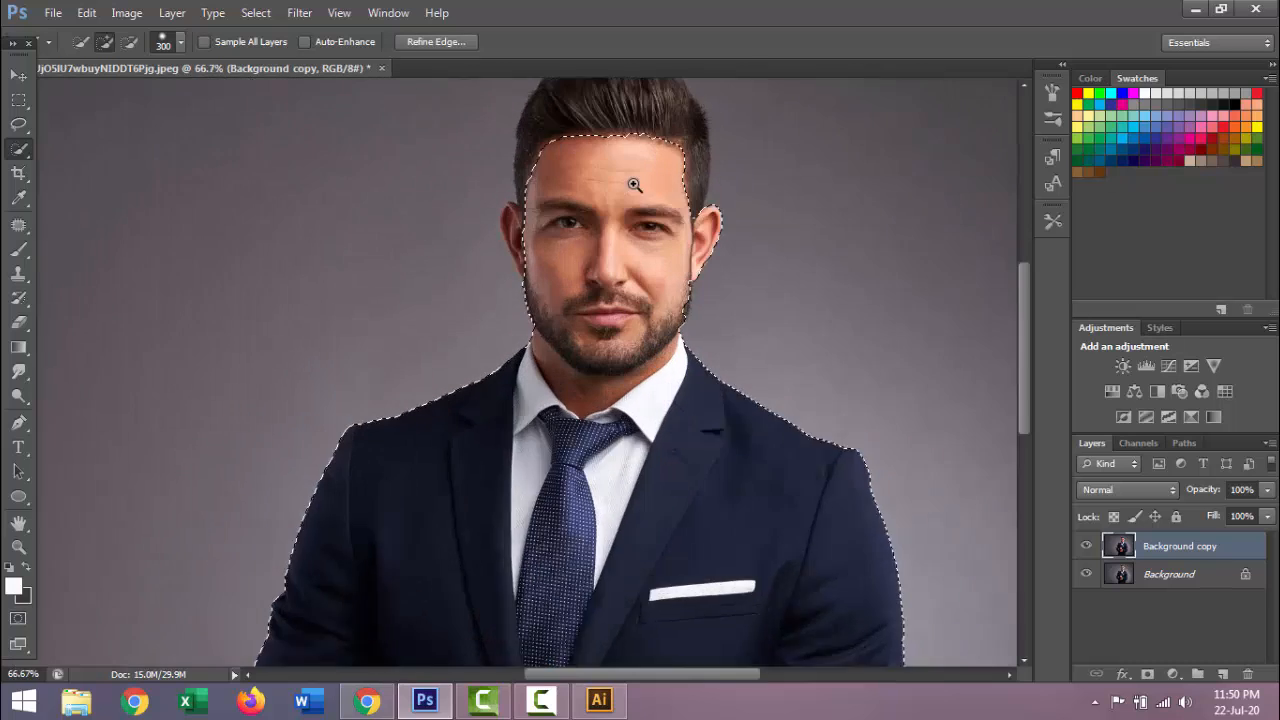
Refine the selection edges around the man's hair, ears, beard and the gap beside his arm, using a smaller brush down to 15 px.
key("ctrl+plus")
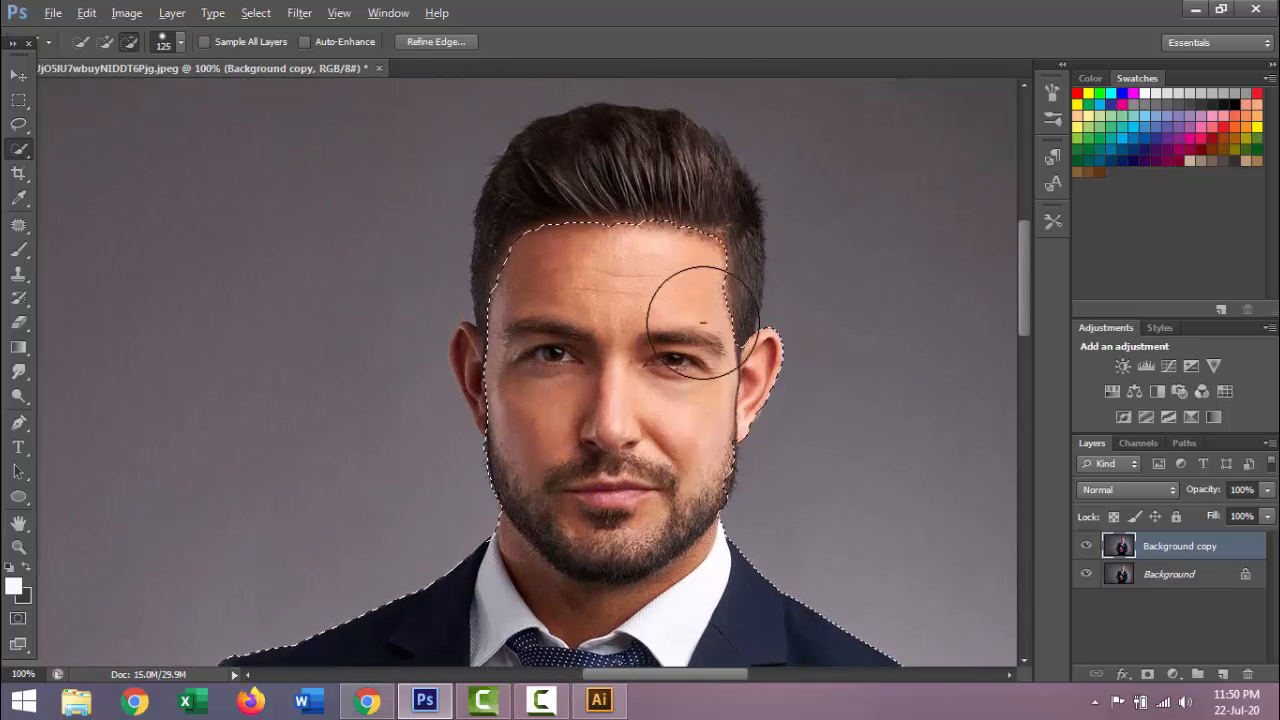
key("ctrl+plus")
key("ctrl+plus")
key("bracketleft")
key("bracketleft")
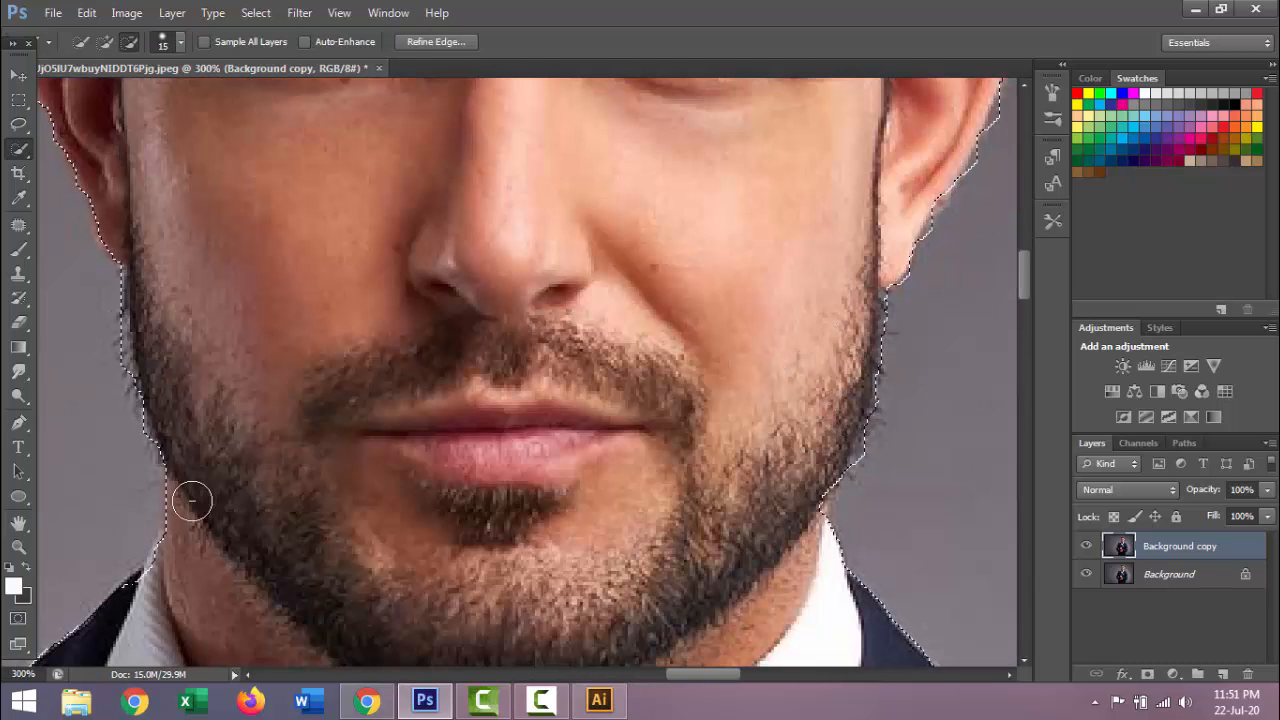
key("ctrl+minus")
key("ctrl+minus")
scroll(710, 403, "down", 10)
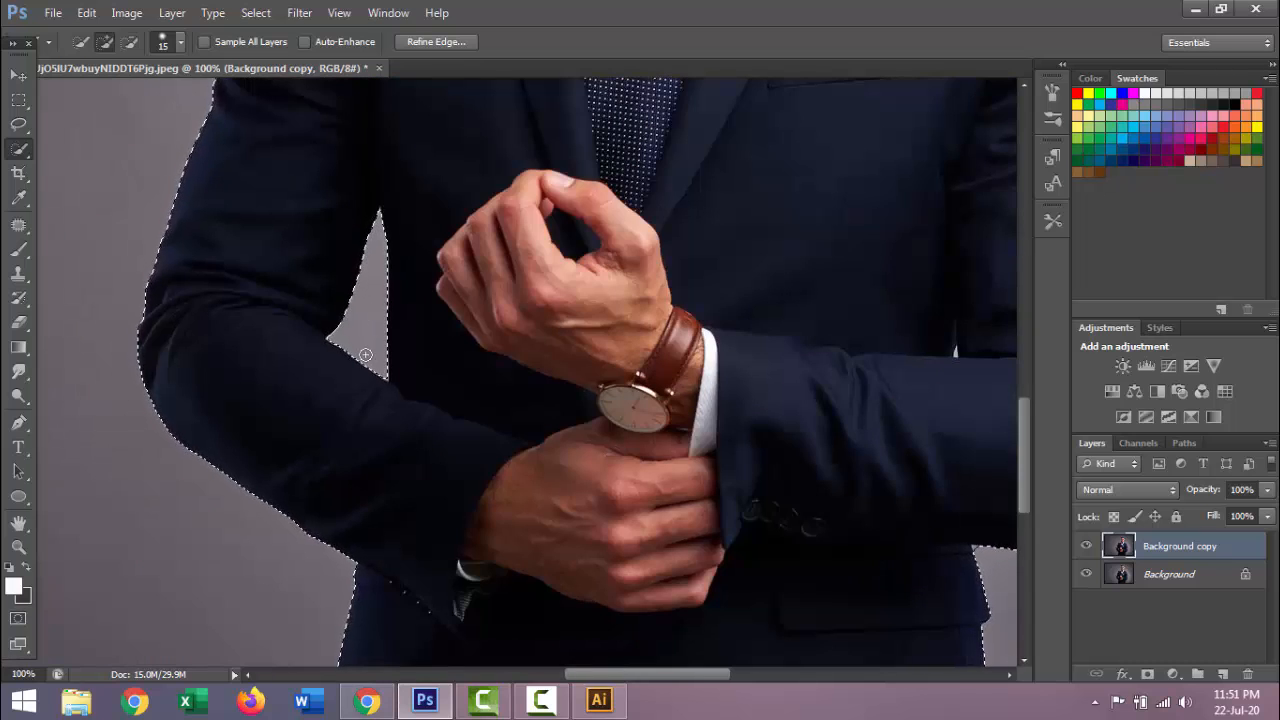
key("ctrl+minus")
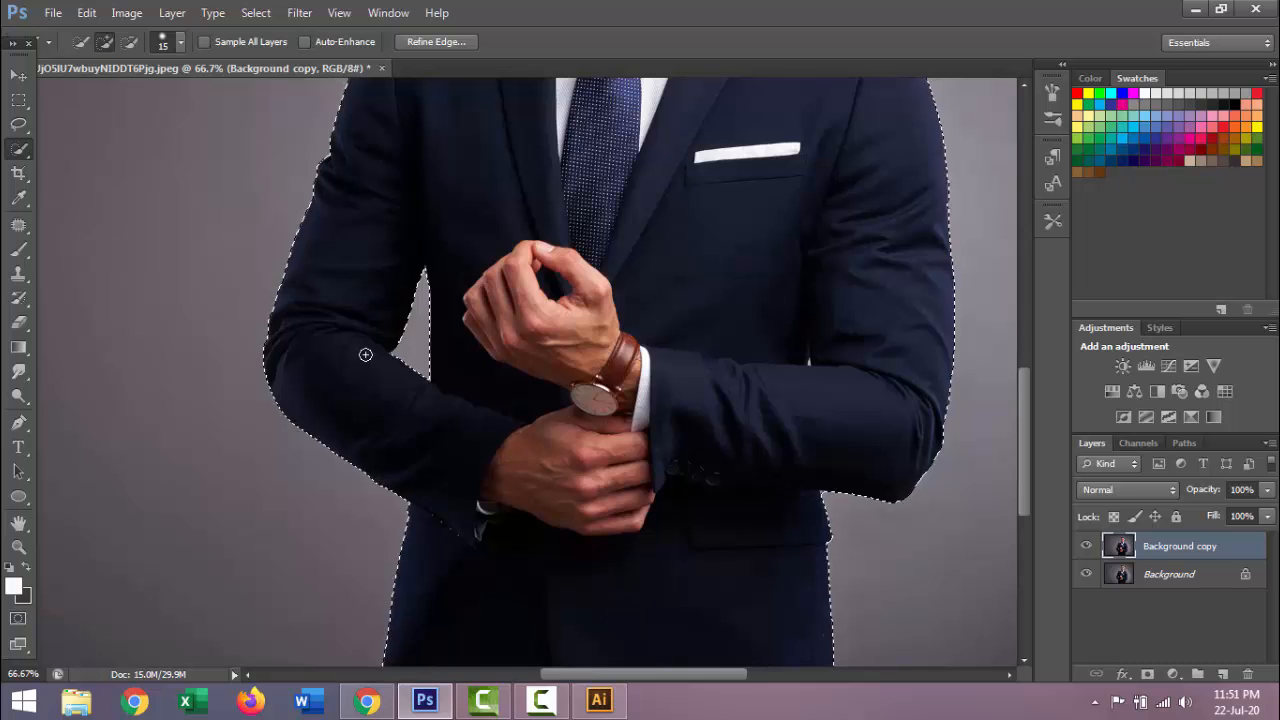
Invert the selection, add a layer mask that hides the backdrop, and toggle the Background layer's visibility to check the cutout.
key("ctrl+minus")
key("ctrl+minus")
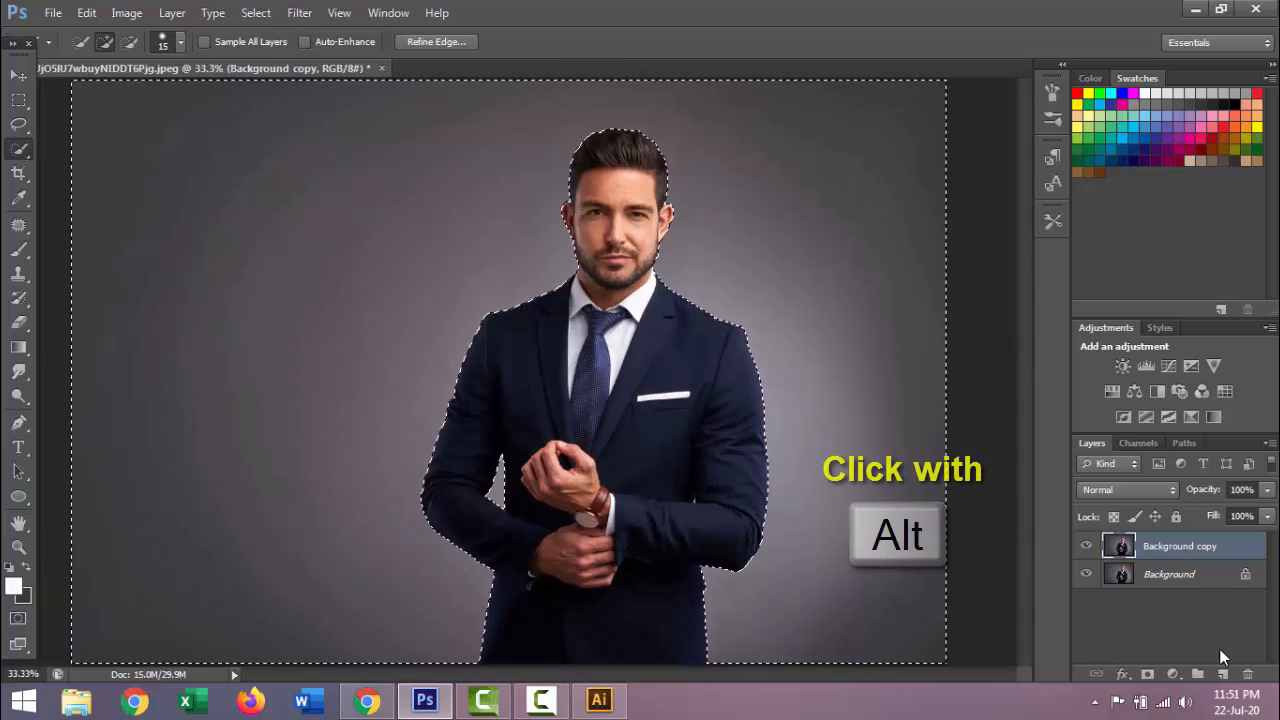
left_click(1148, 675)
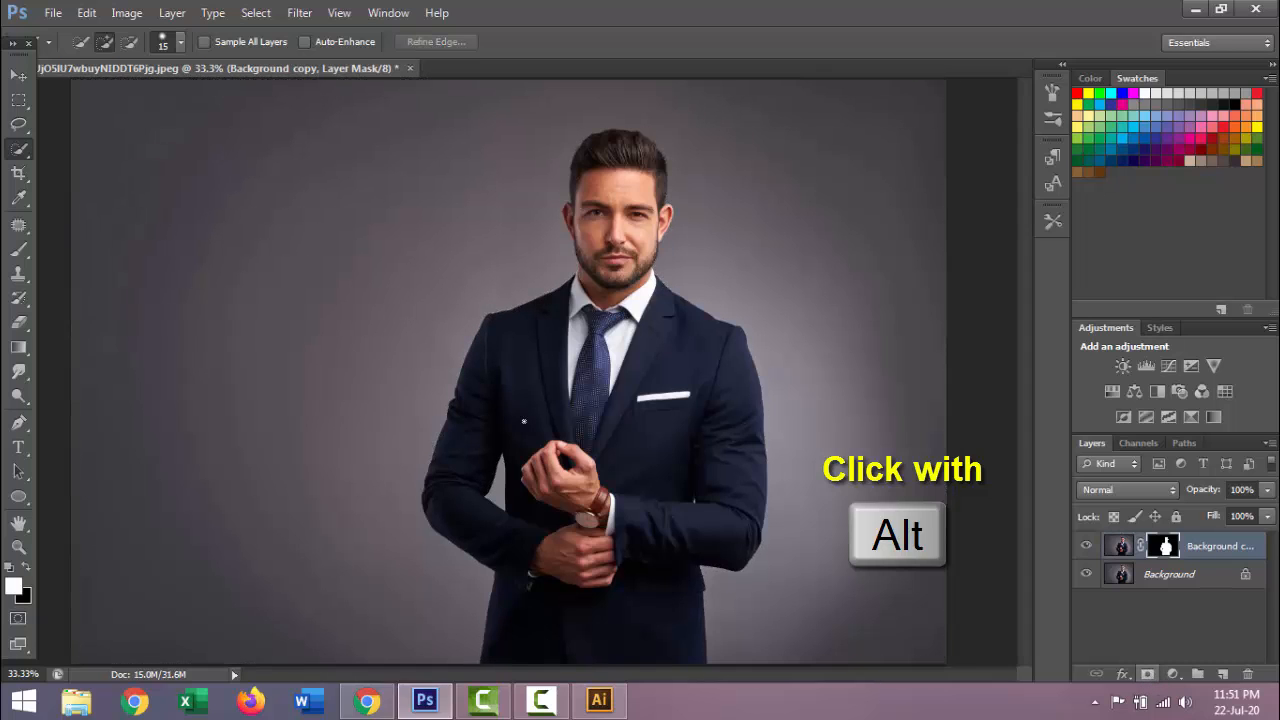
left_click(1087, 576)
left_click(1087, 576)
left_click(1087, 576)
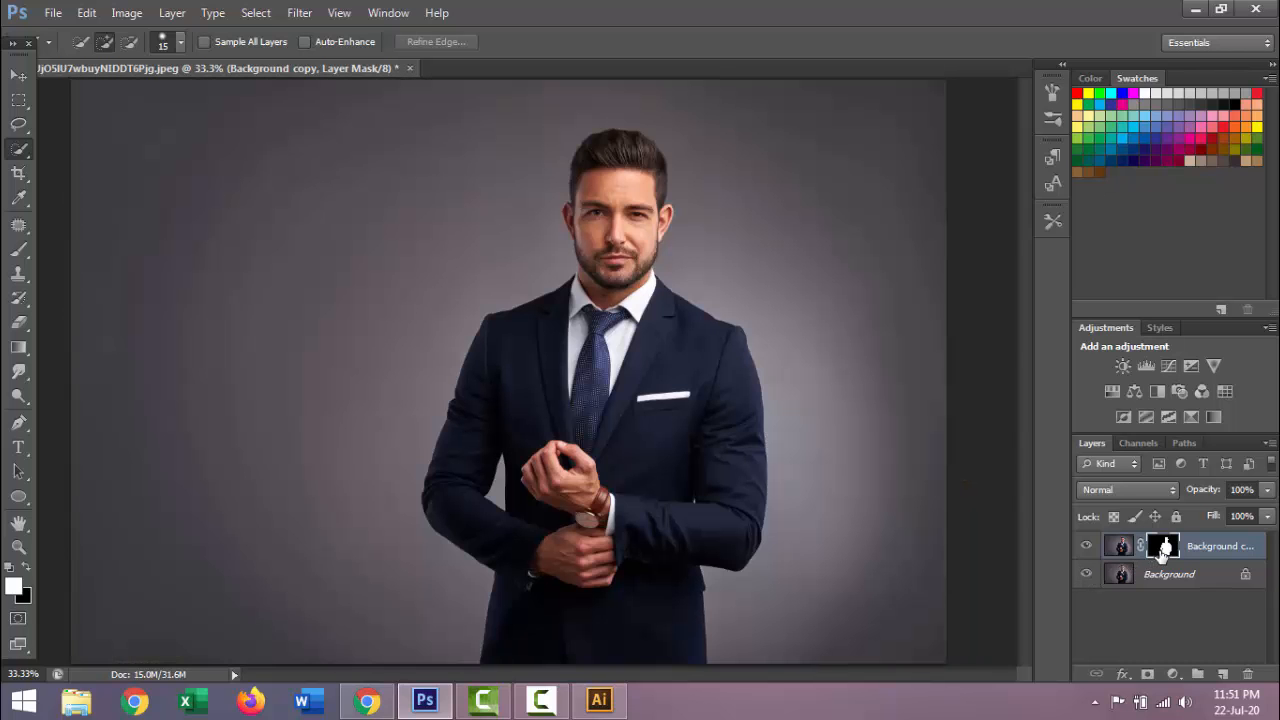
Apply the layer mask to the Background copy layer and hide the original Background layer.
right_click(1164, 553)
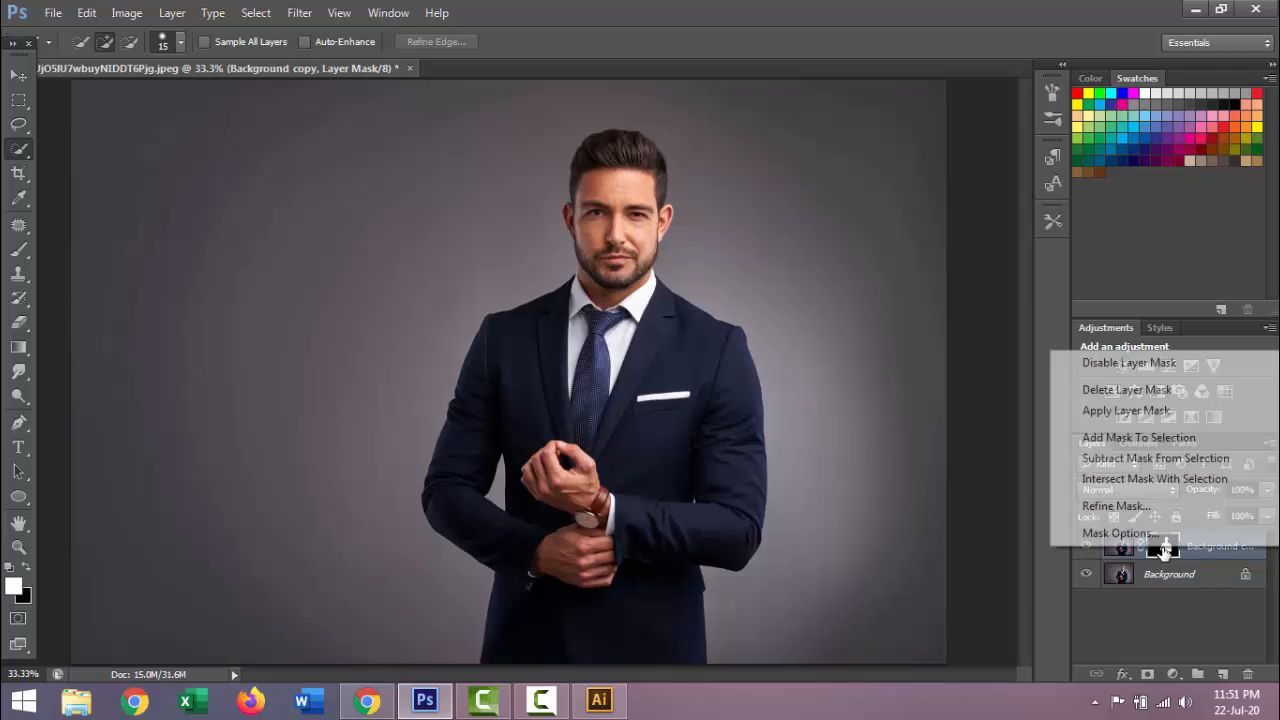
left_click(1124, 410)
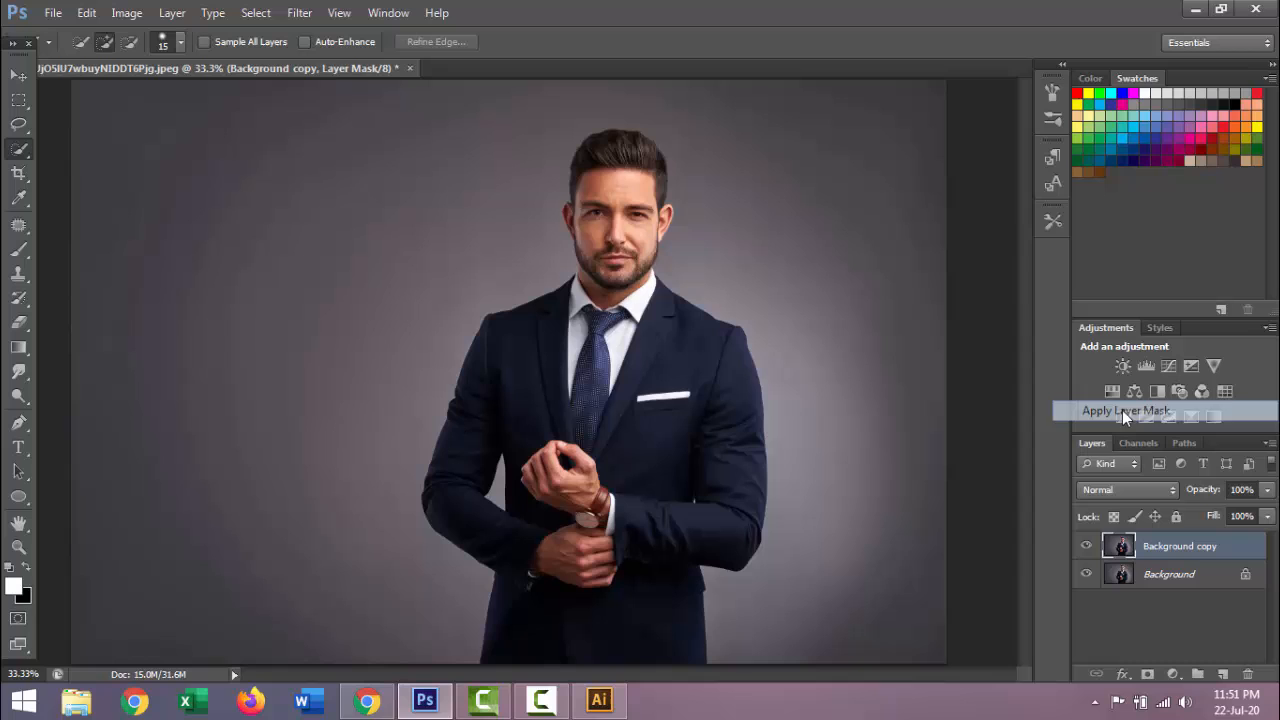
left_click(1087, 575)
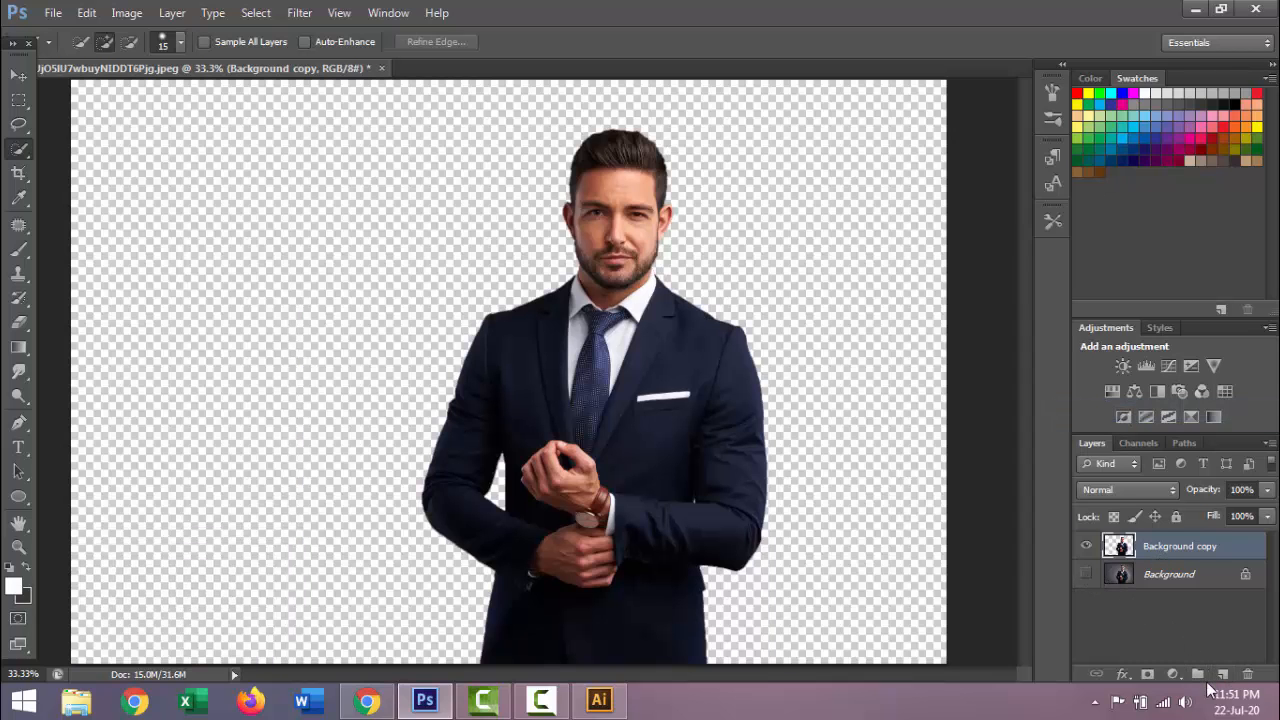
Create a new layer and fill it with White.
left_click(1224, 675)
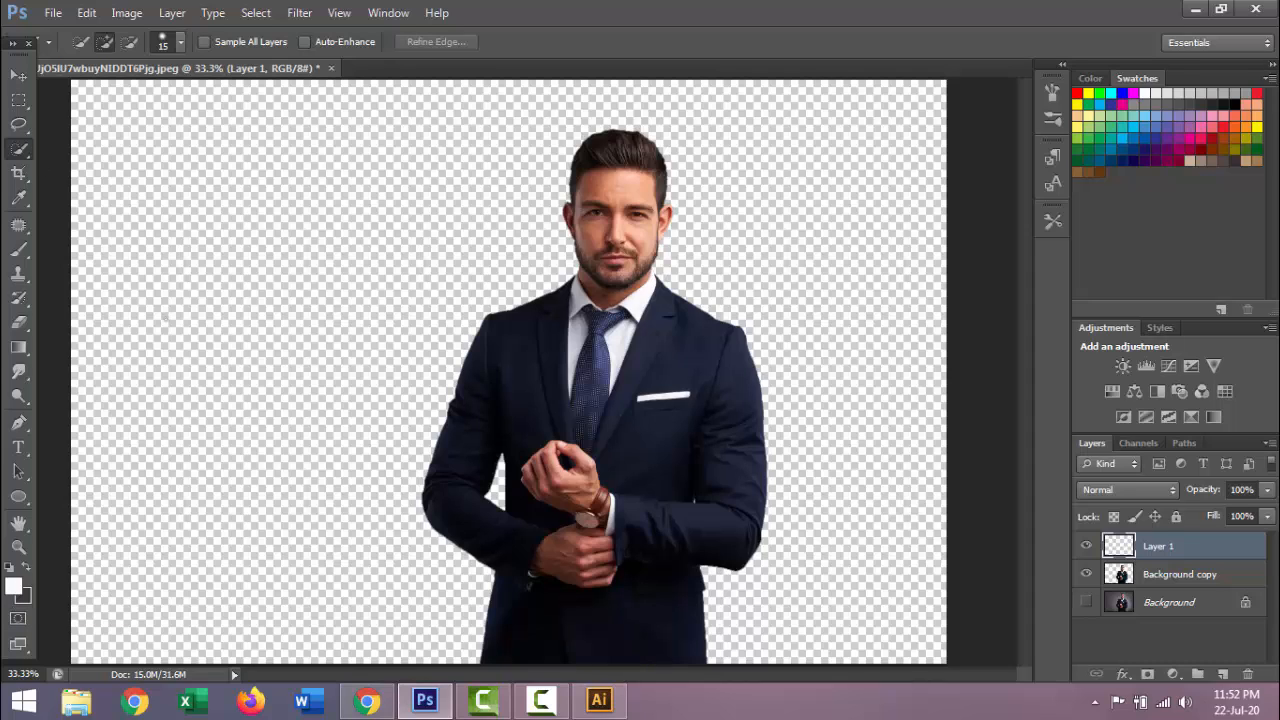
left_click(88, 14)
left_click(155, 264)
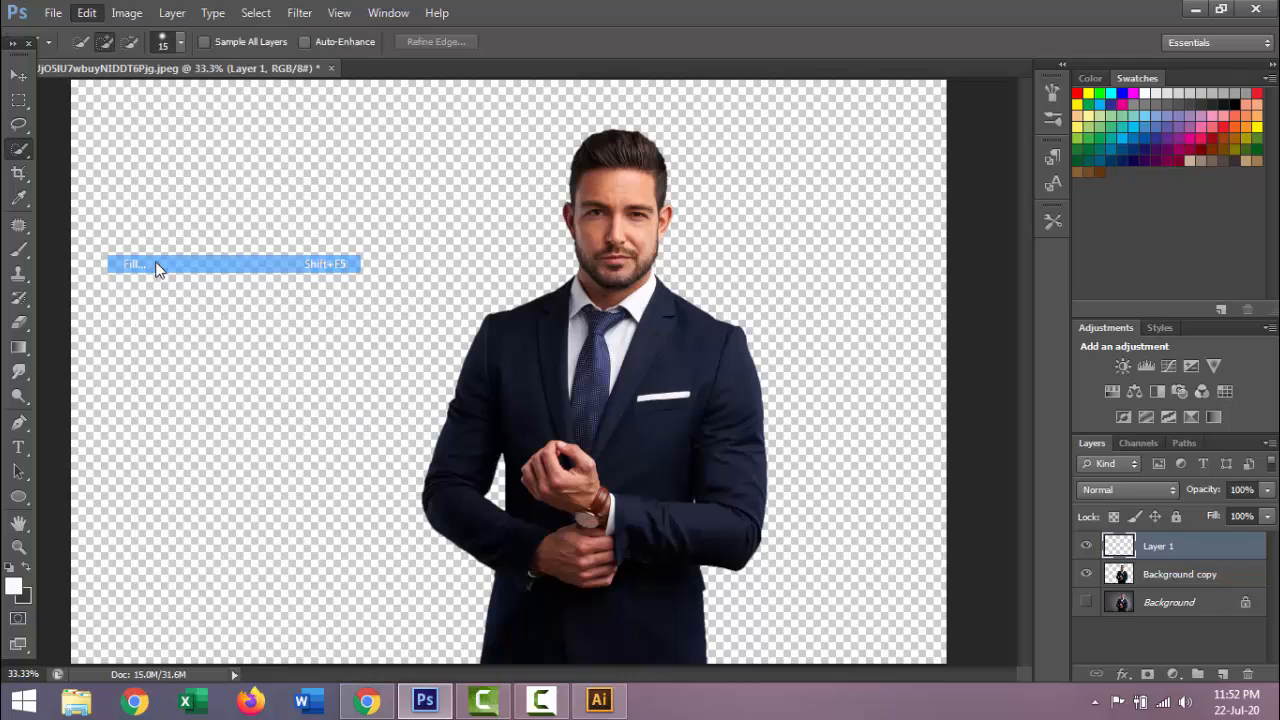
left_click(512, 382)
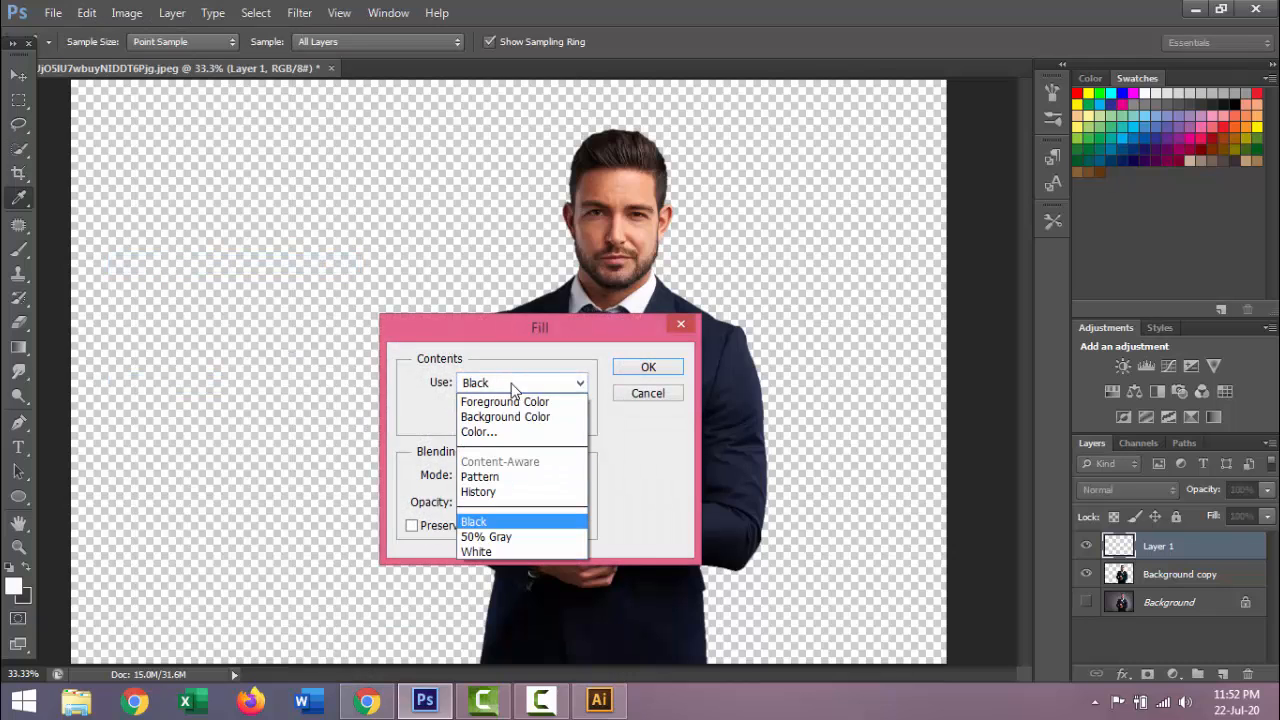
left_click(495, 551)
left_click(645, 368)
key("w")
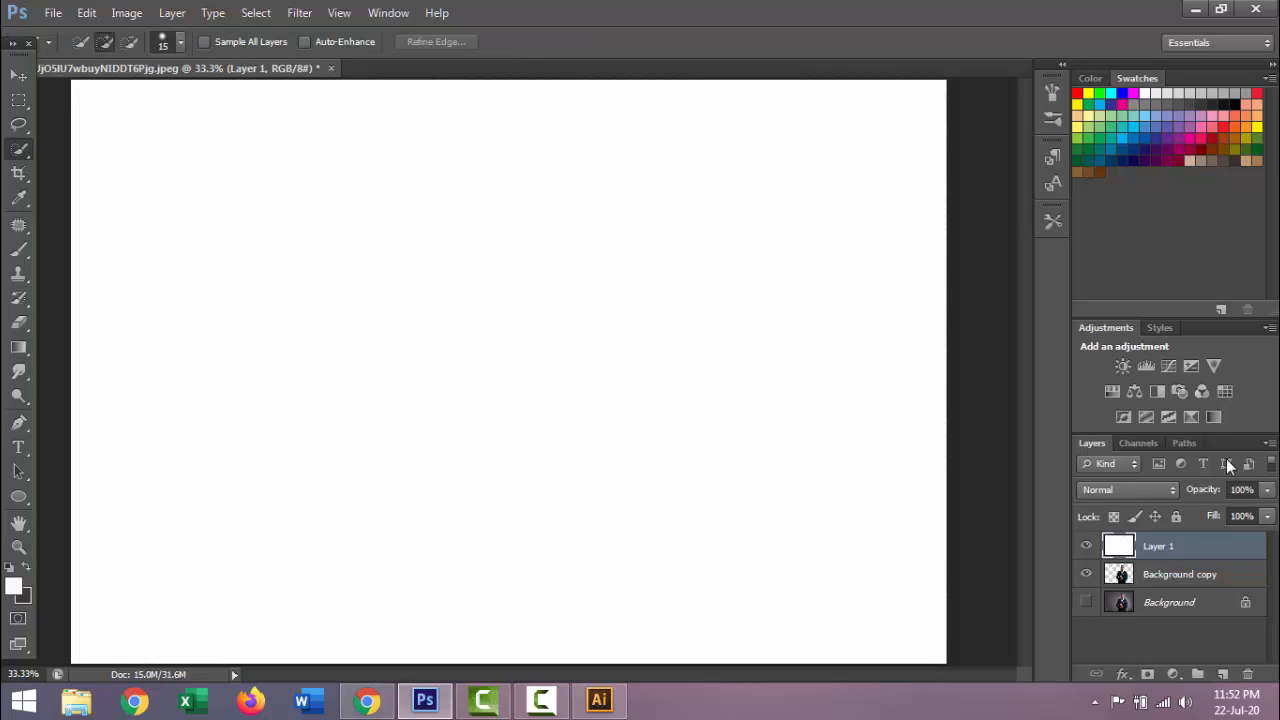
Place the Background copy layer above the white layer and move the man left, closer to the canvas centre.
left_click_drag(1155, 577, 1155, 538)
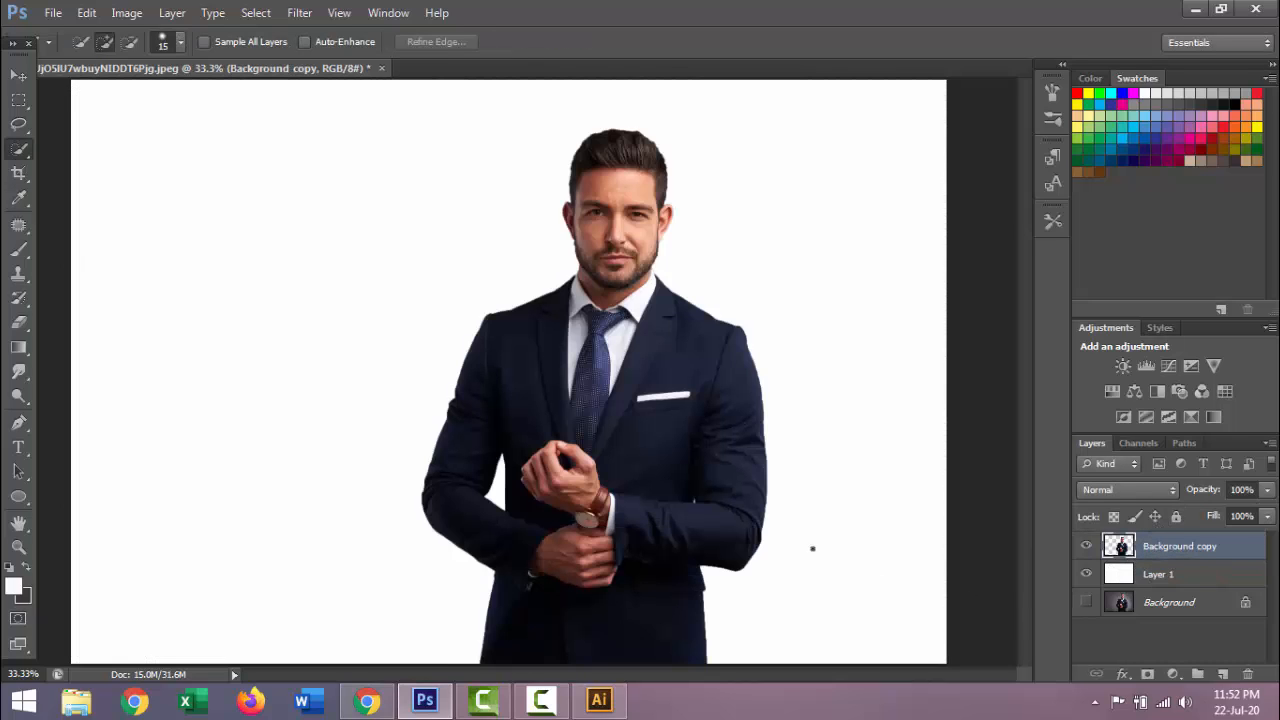
key("v")
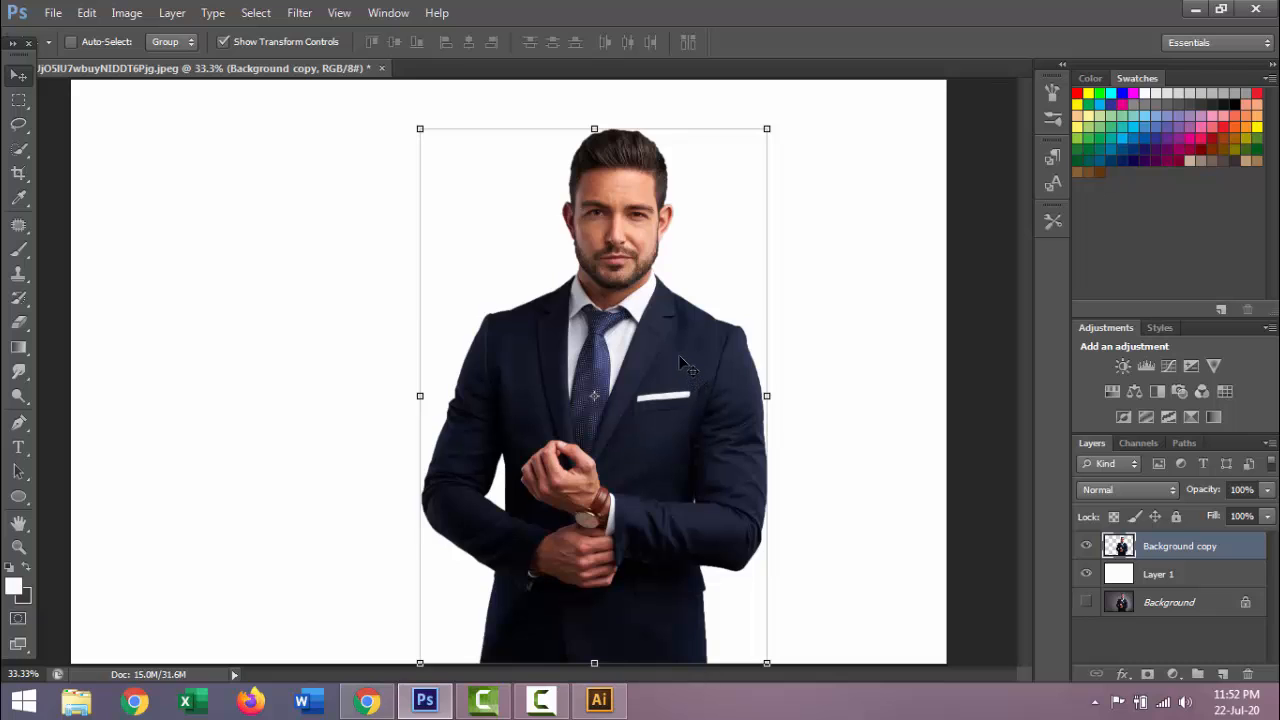
left_click_drag(680, 362, 593, 358)
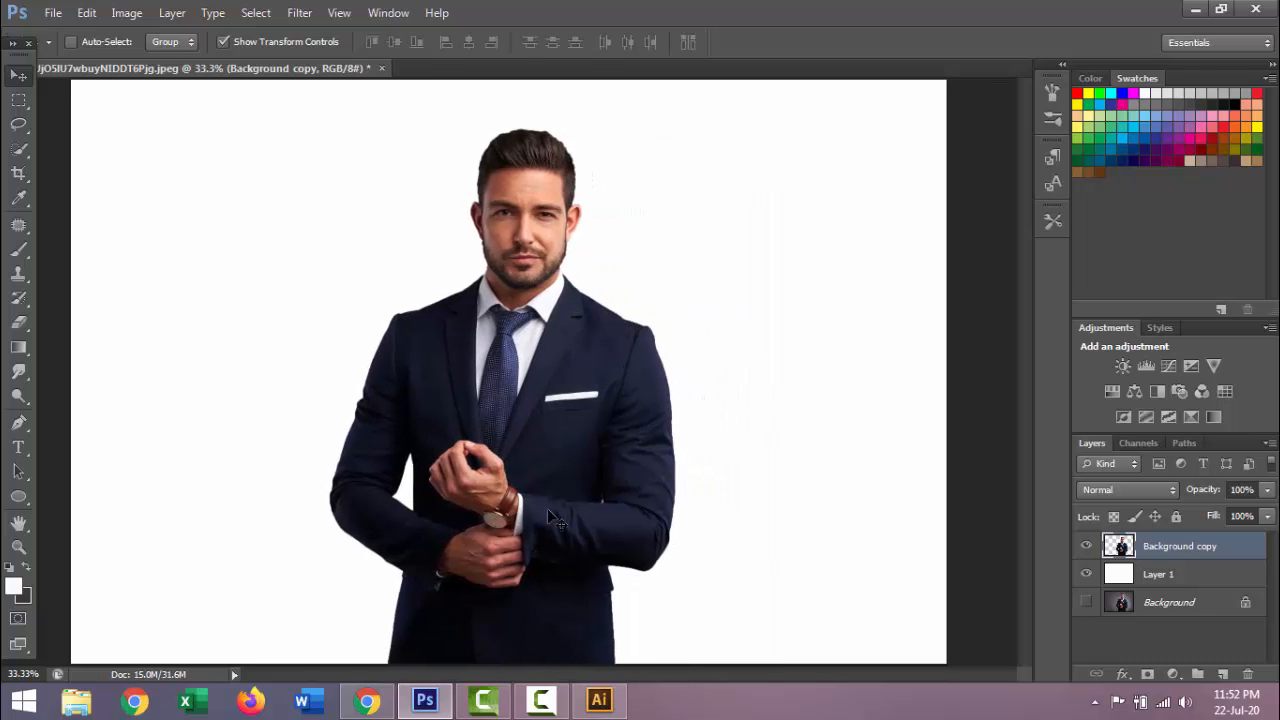
left_click(19, 100)
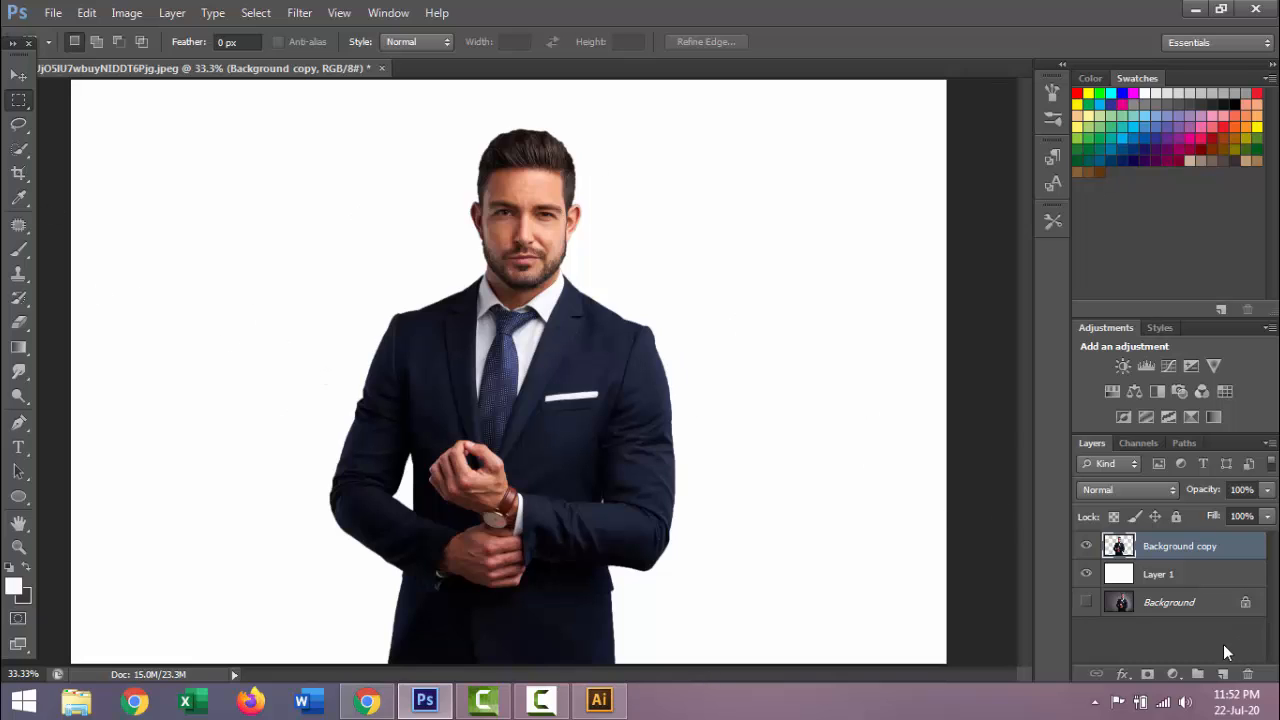
Add a new layer and draw a triangular path beside the man's head with the Polygon tool set to 3 sides.
left_click_drag(19, 497, 45, 499)
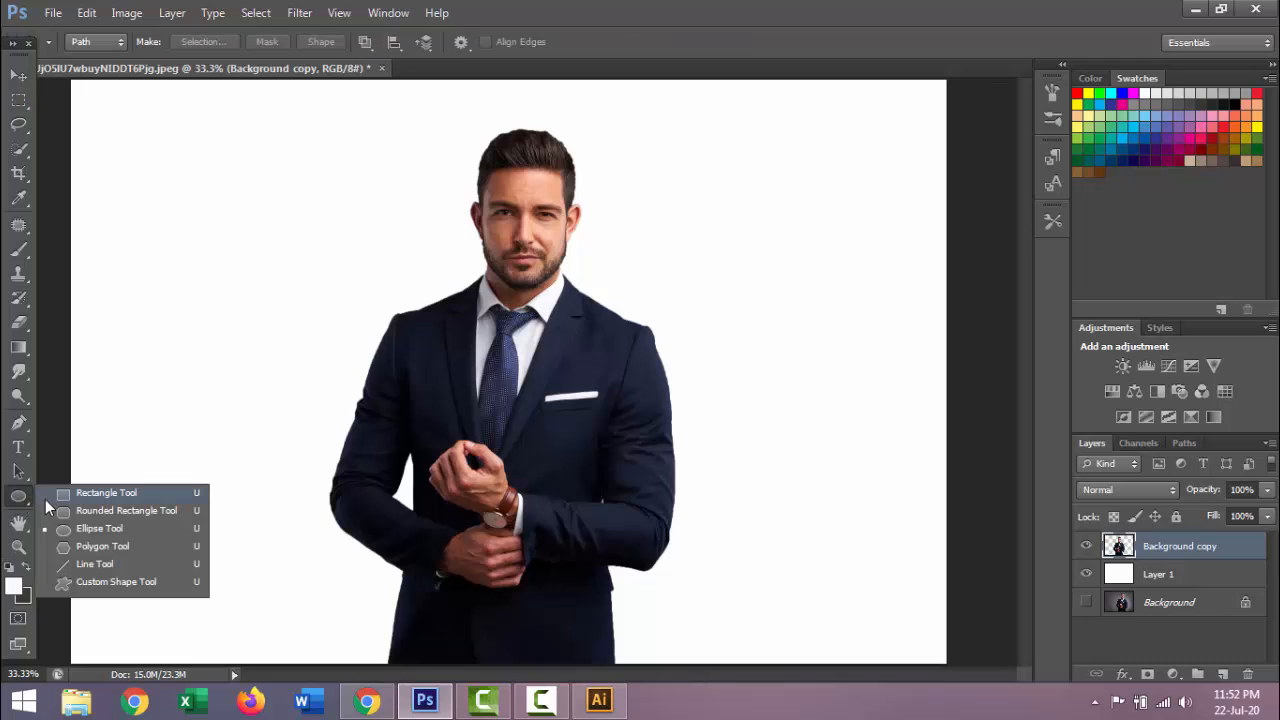
left_click(88, 547)
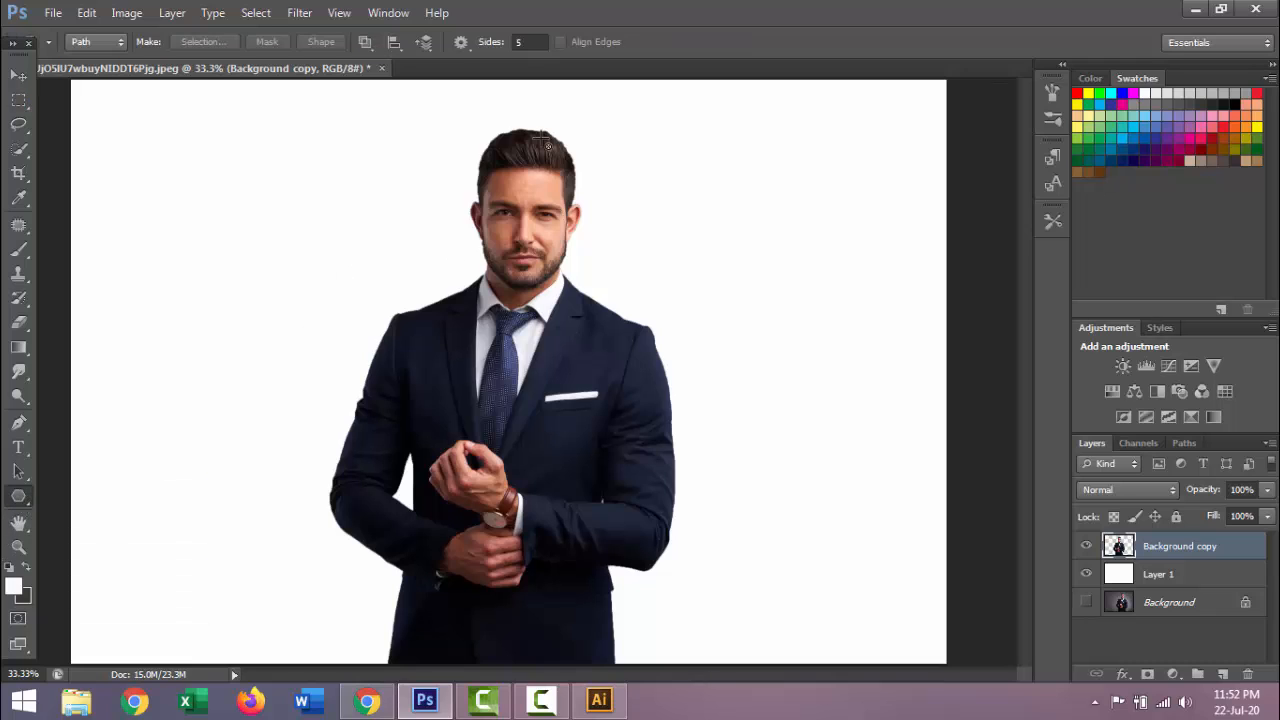
left_click(526, 45)
type("3")
key("Return")
left_click(1222, 675)
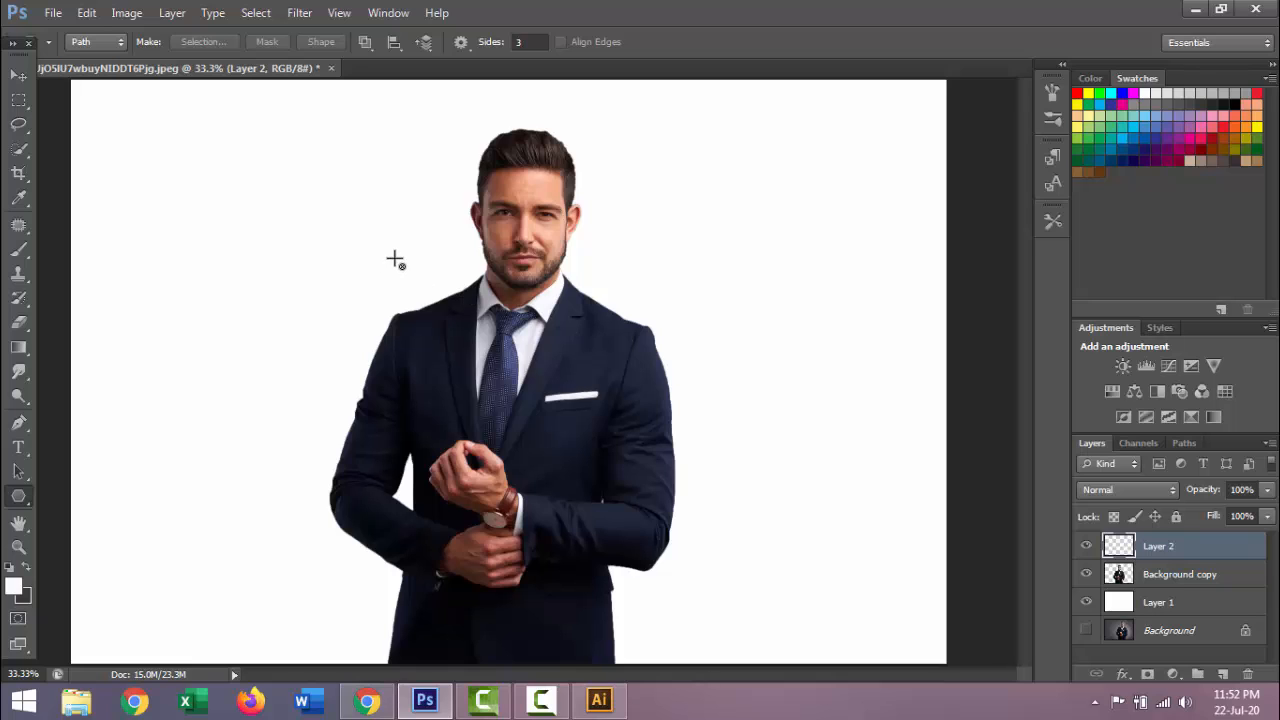
left_click_drag(469, 317, 540, 342)
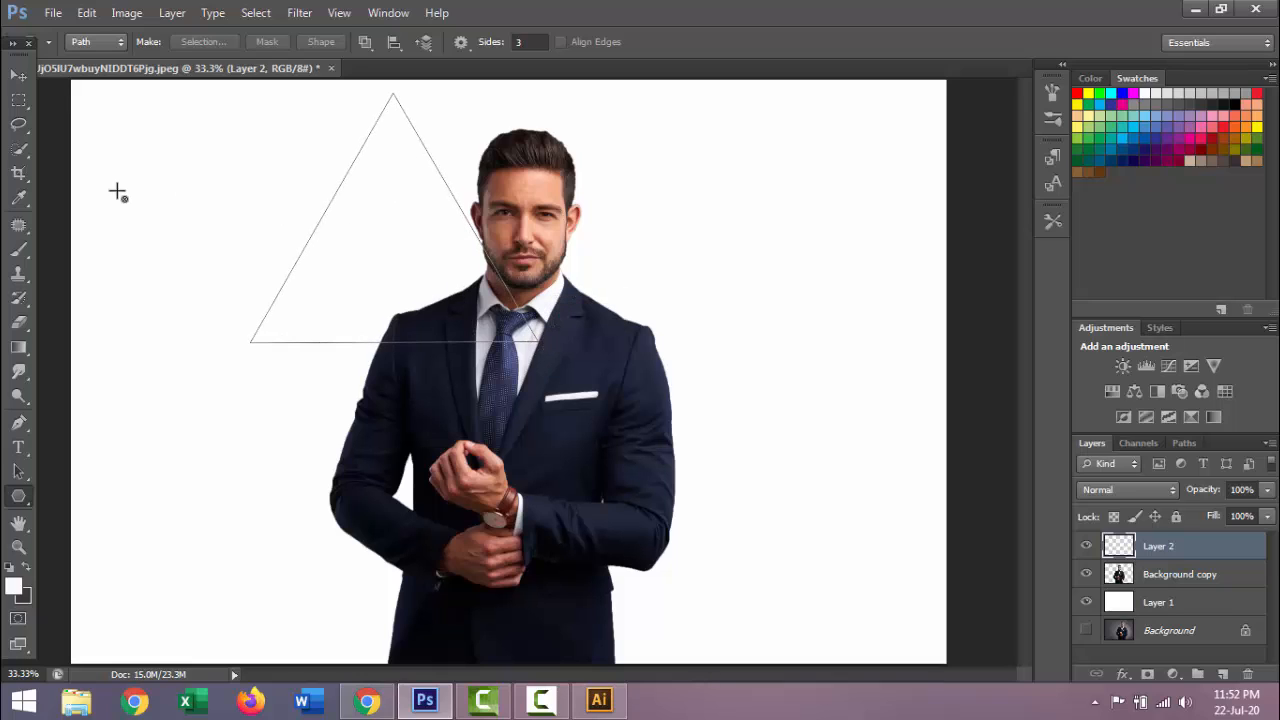
Move the triangle path to the empty area beside the man's shoulder and show the rulers.
key("p")
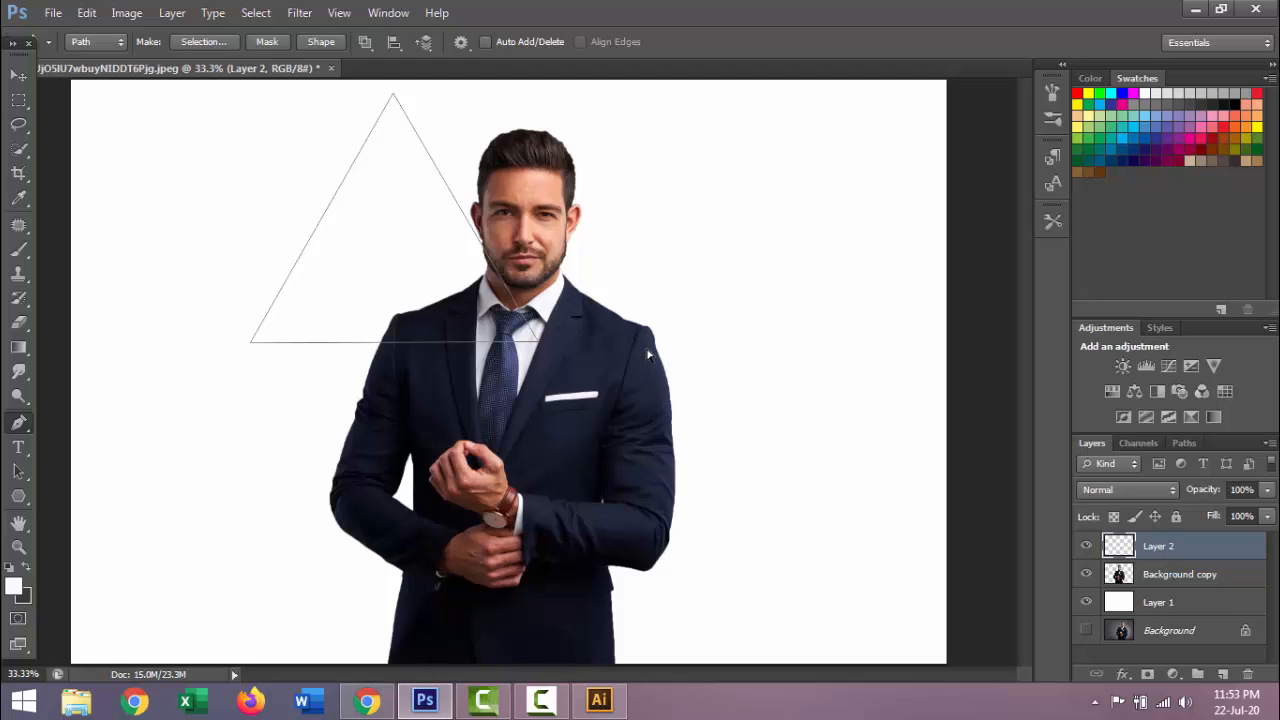
left_click_drag(648, 355, 202, 88)
left_click_drag(434, 346, 760, 466)
key("ctrl+r")
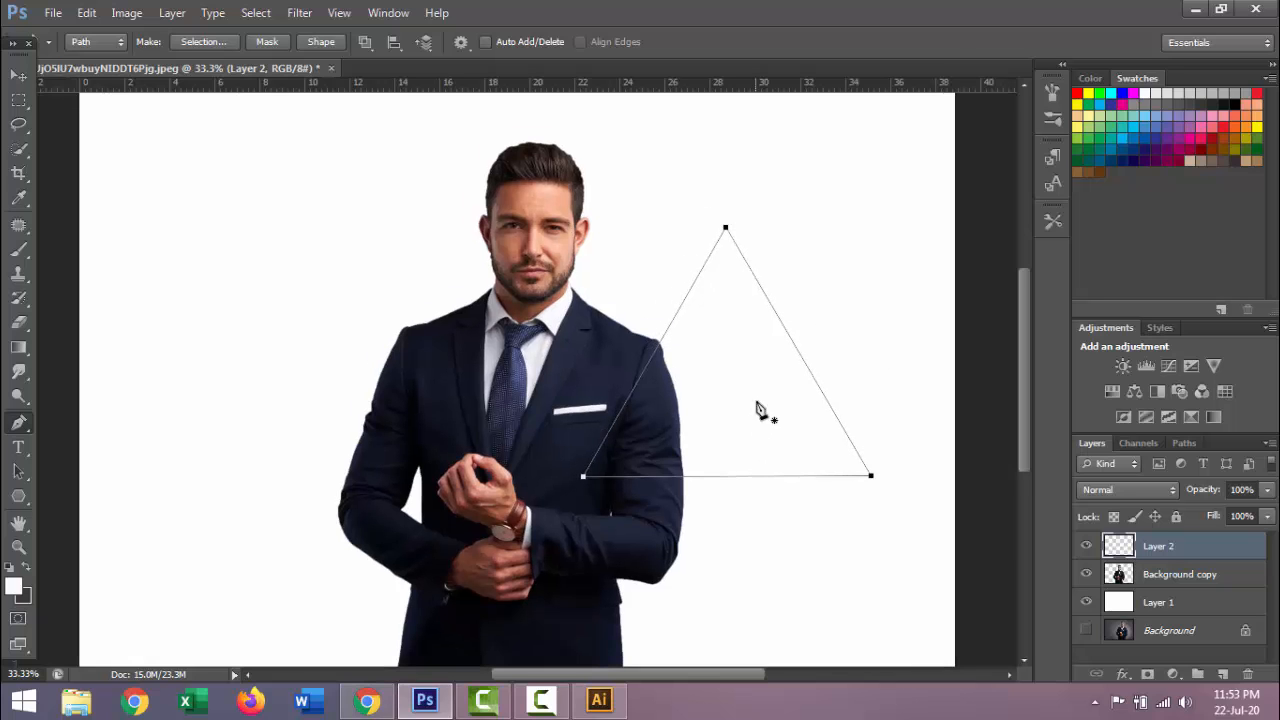
Rotate the triangle path 180°, scale it to about 110% and centre it over the man's torso with its top edge spanning the chest.
key("ctrl+t")
right_click(733, 316)
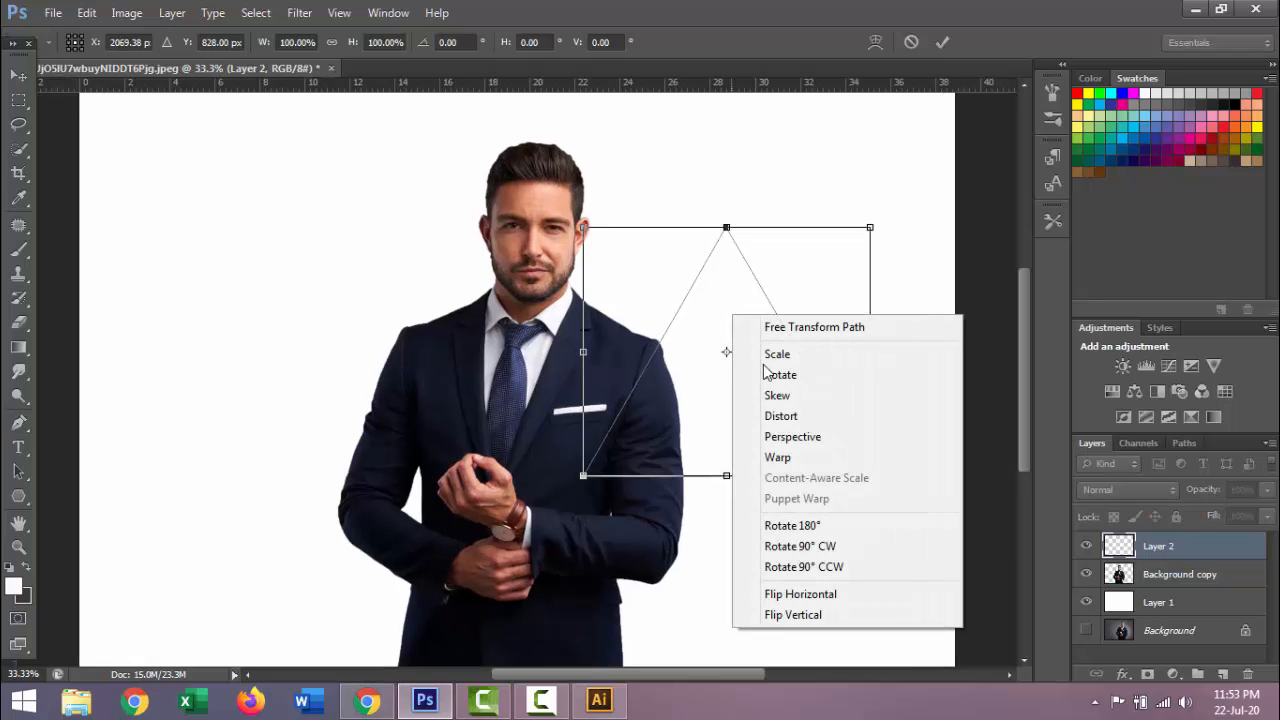
left_click(810, 531)
left_click_drag(716, 377, 548, 508)
left_click_drag(653, 368, 674, 350)
left_click_drag(606, 393, 624, 388)
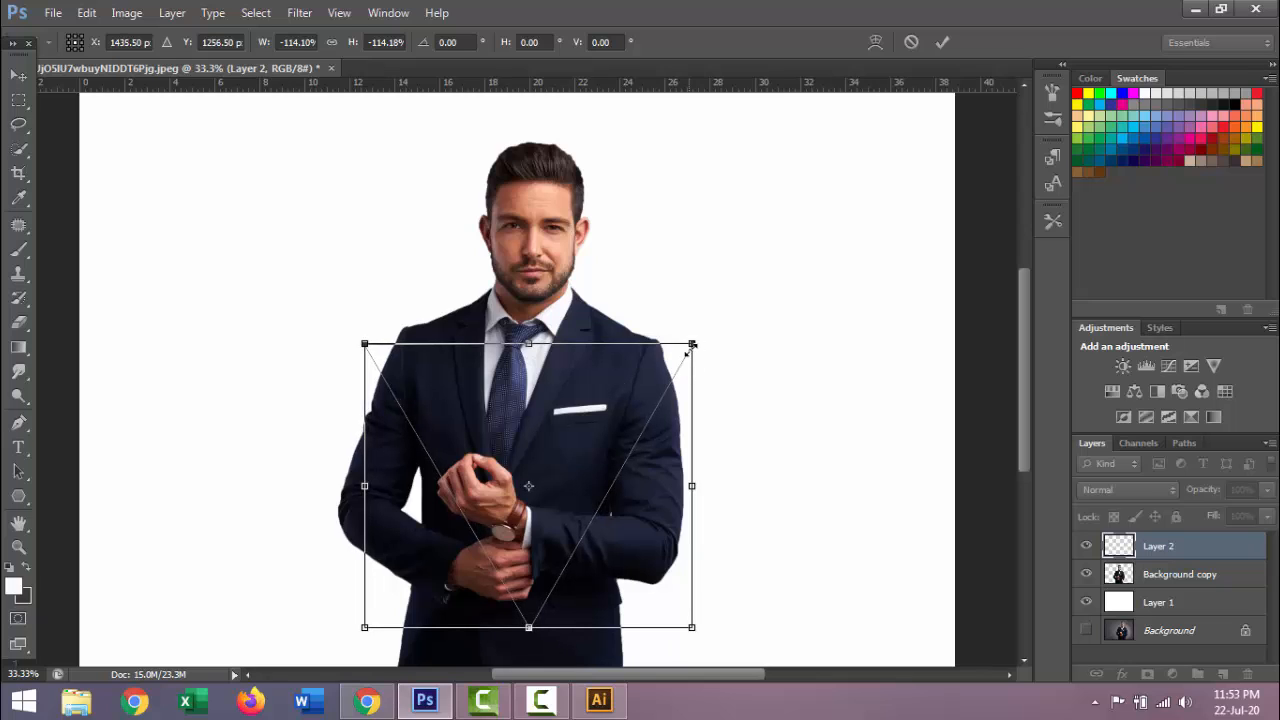
left_click_drag(693, 344, 685, 349)
left_click_drag(571, 396, 564, 397)
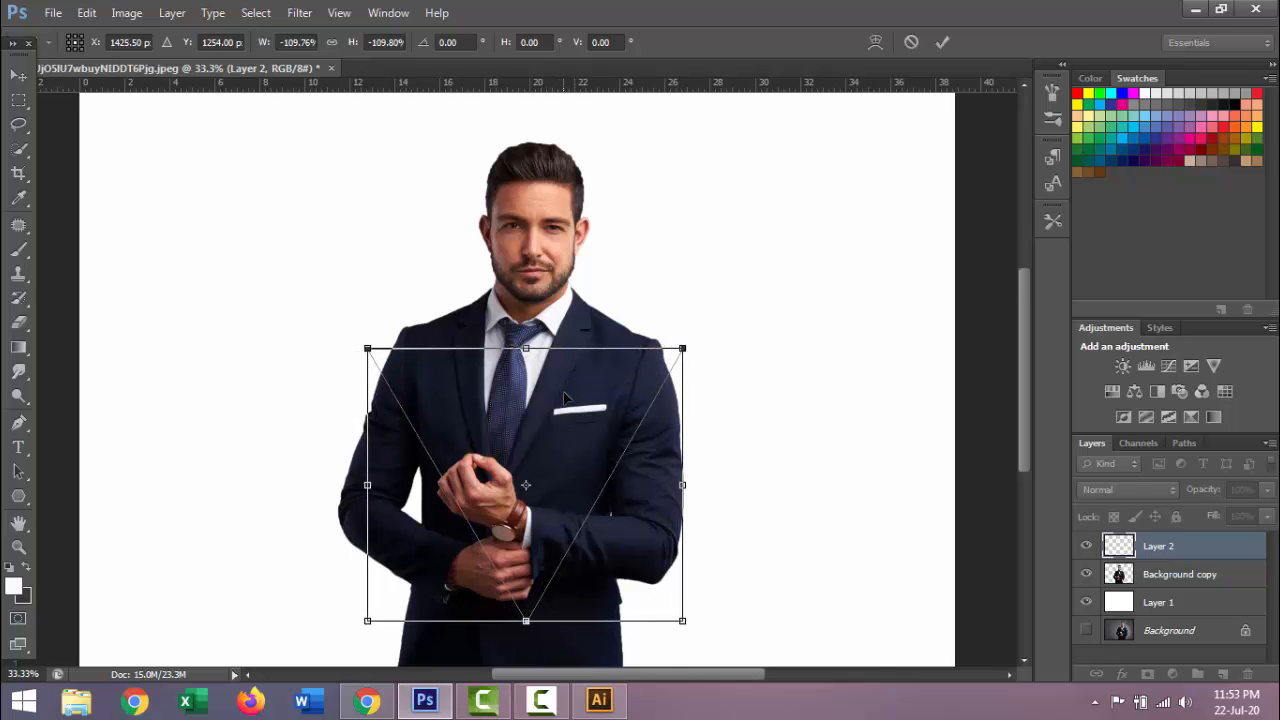
key("p")
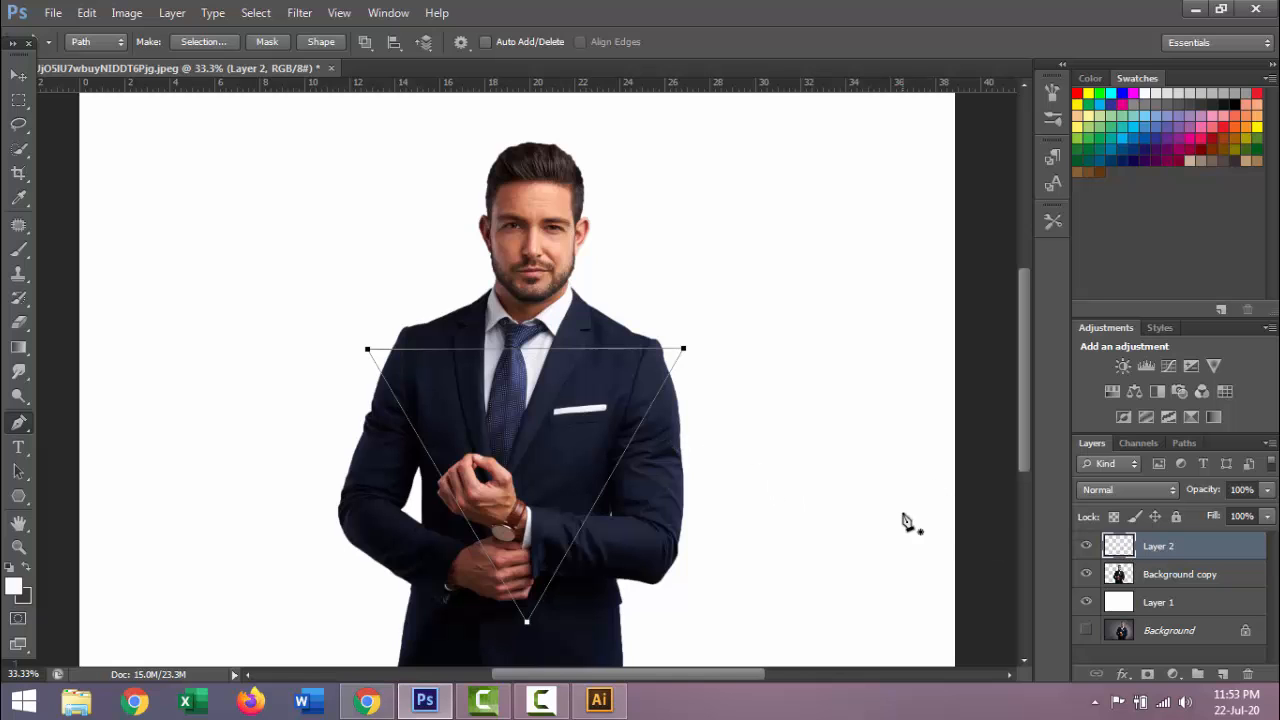
Convert the triangle path over the man's torso into a selection.
right_click(545, 393)
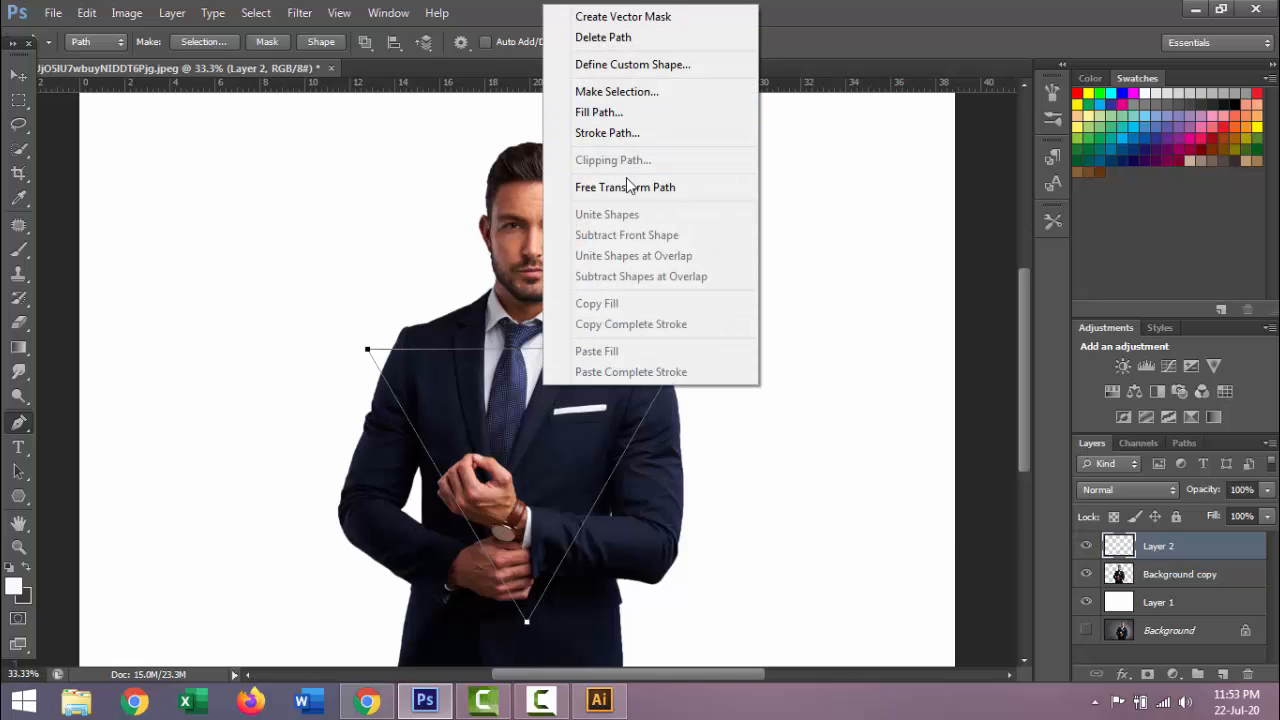
left_click(565, 92)
left_click(738, 199)
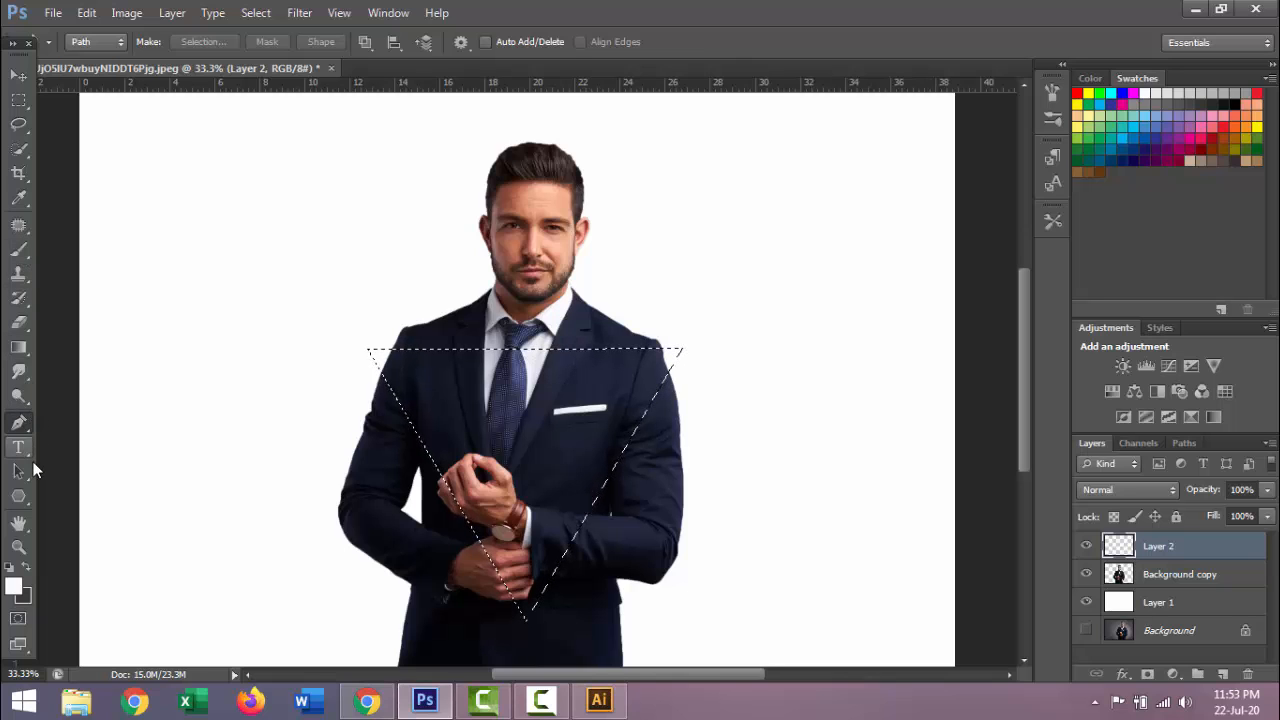
Fill the triangular selection on Layer 2 with dark navy sampled from the suit and place the Background copy layer above it.
left_click(18, 198)
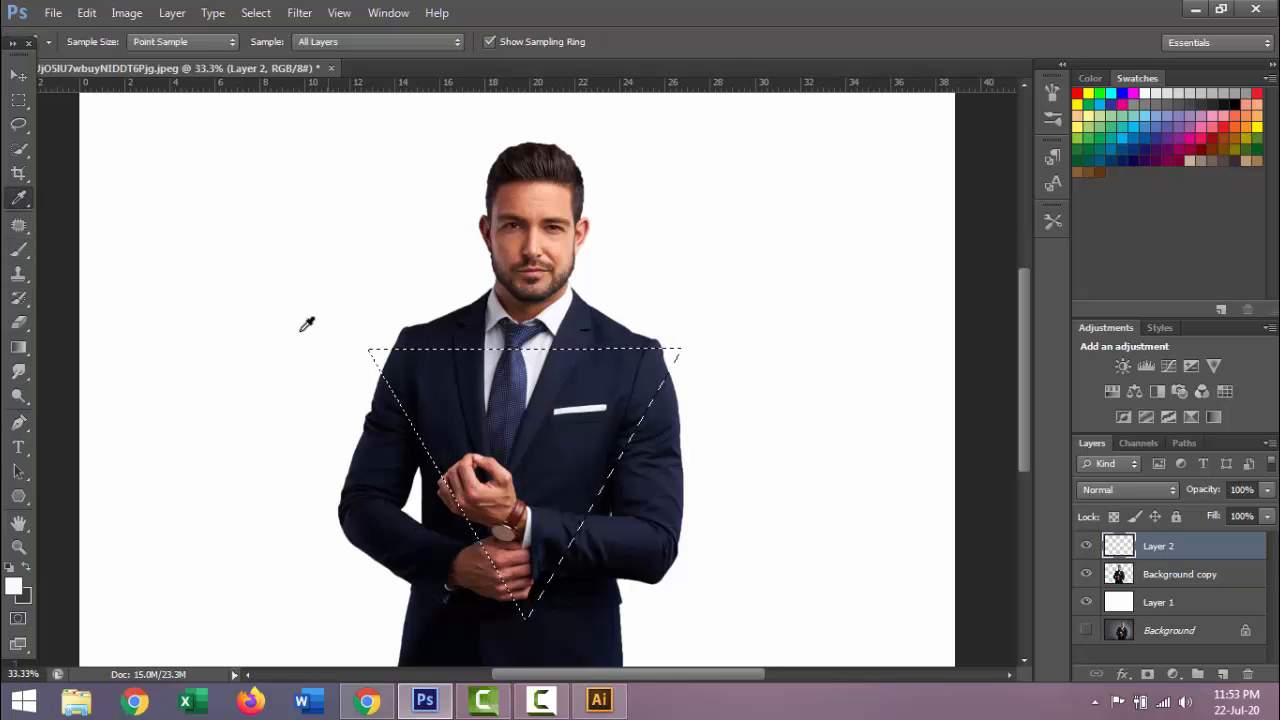
left_click(655, 372)
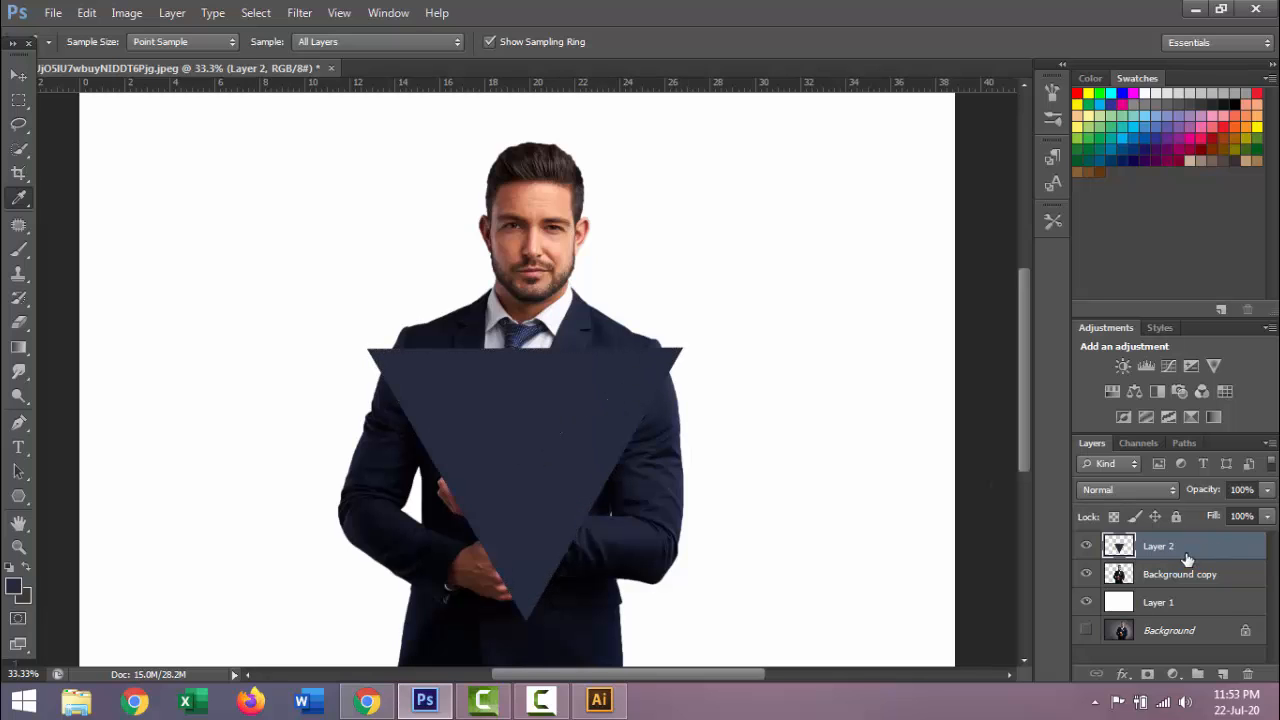
left_click_drag(1176, 582, 1170, 538)
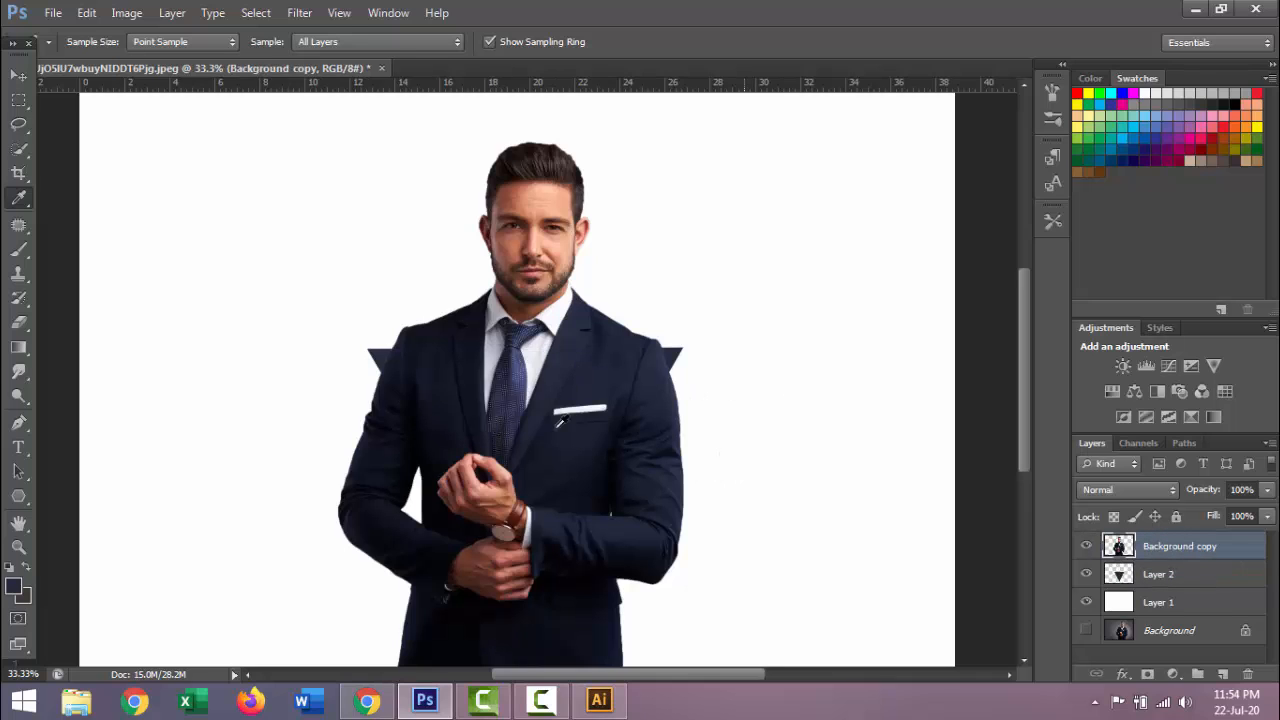
Load the pixels of the Layer 2 triangle as a selection and invert it to cover everything outside the triangle.
key("m")
left_click(1121, 574)
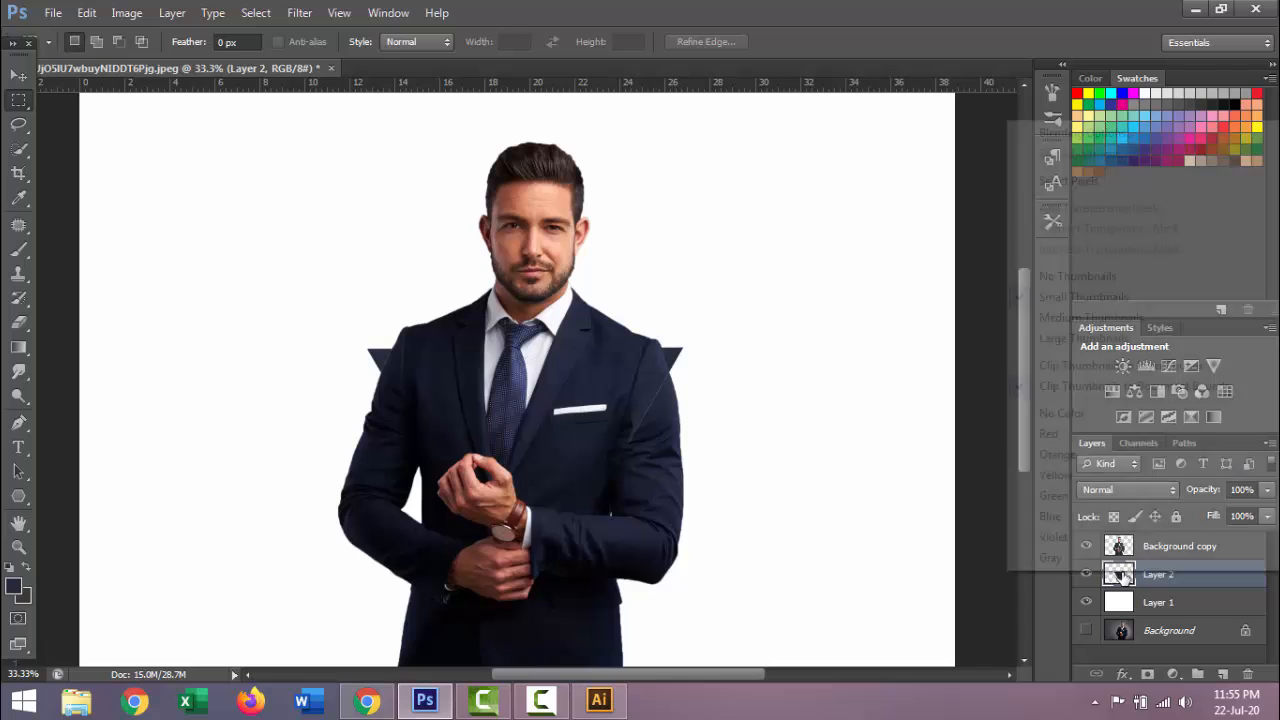
right_click(1121, 575)
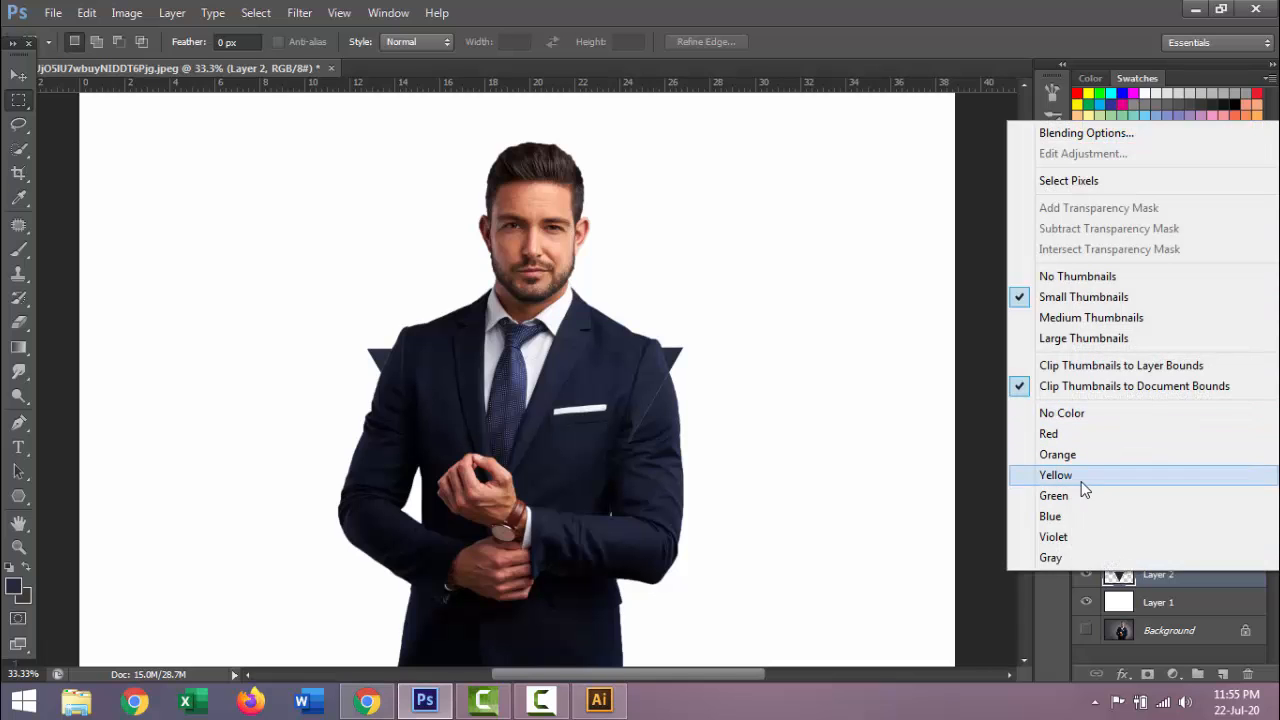
left_click(1090, 181)
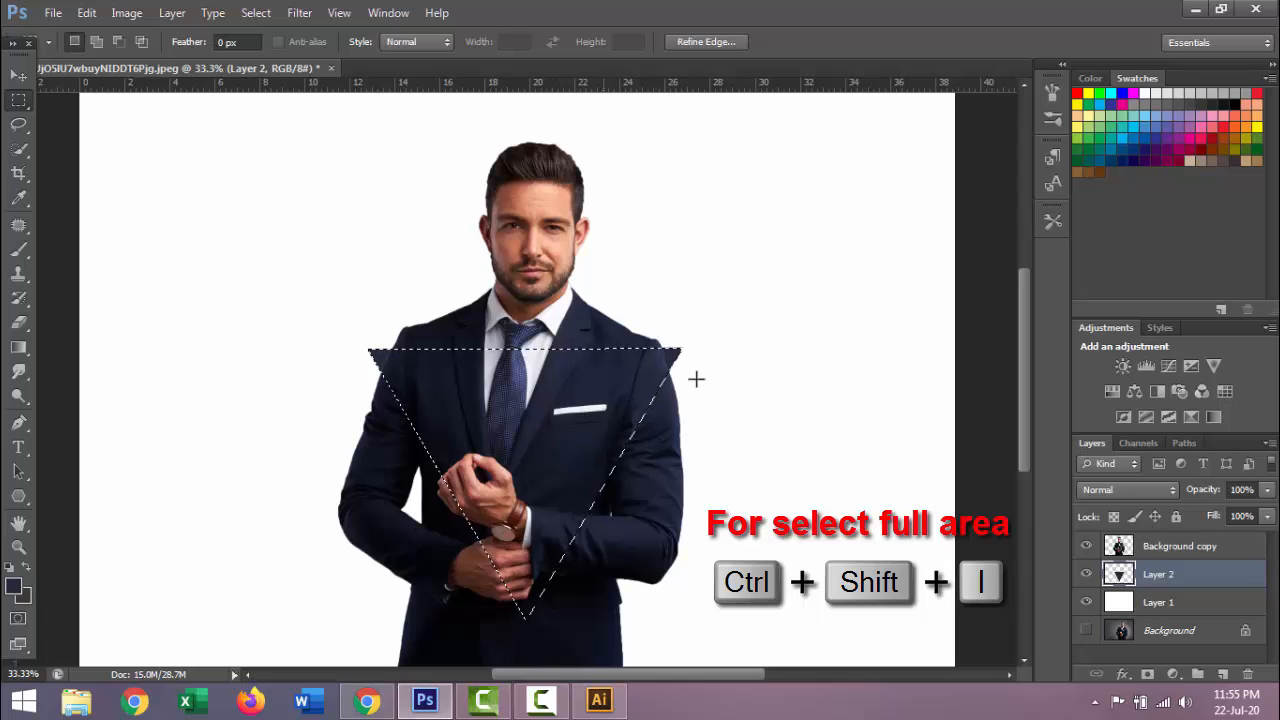
key("ctrl+shift+i")
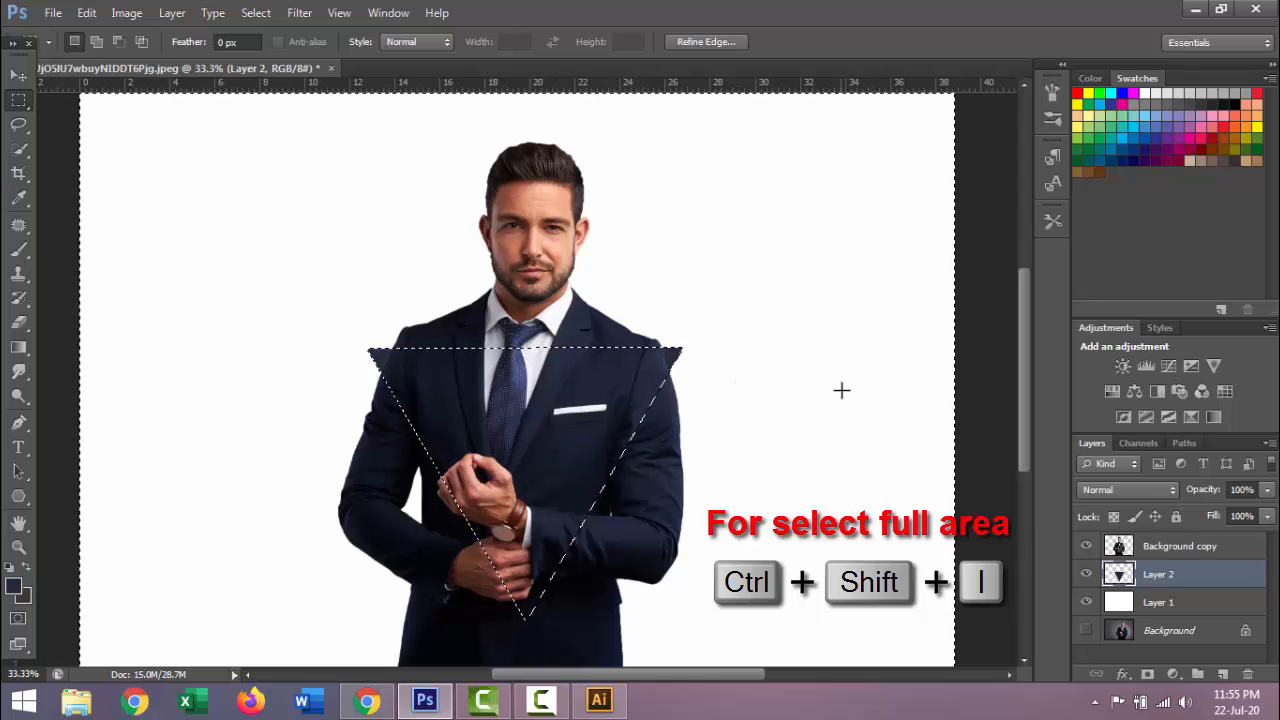
Erase the arms and lower body outside the triangle on Background copy with a hard round 200 px eraser, and deselect.
key("ctrl+minus")
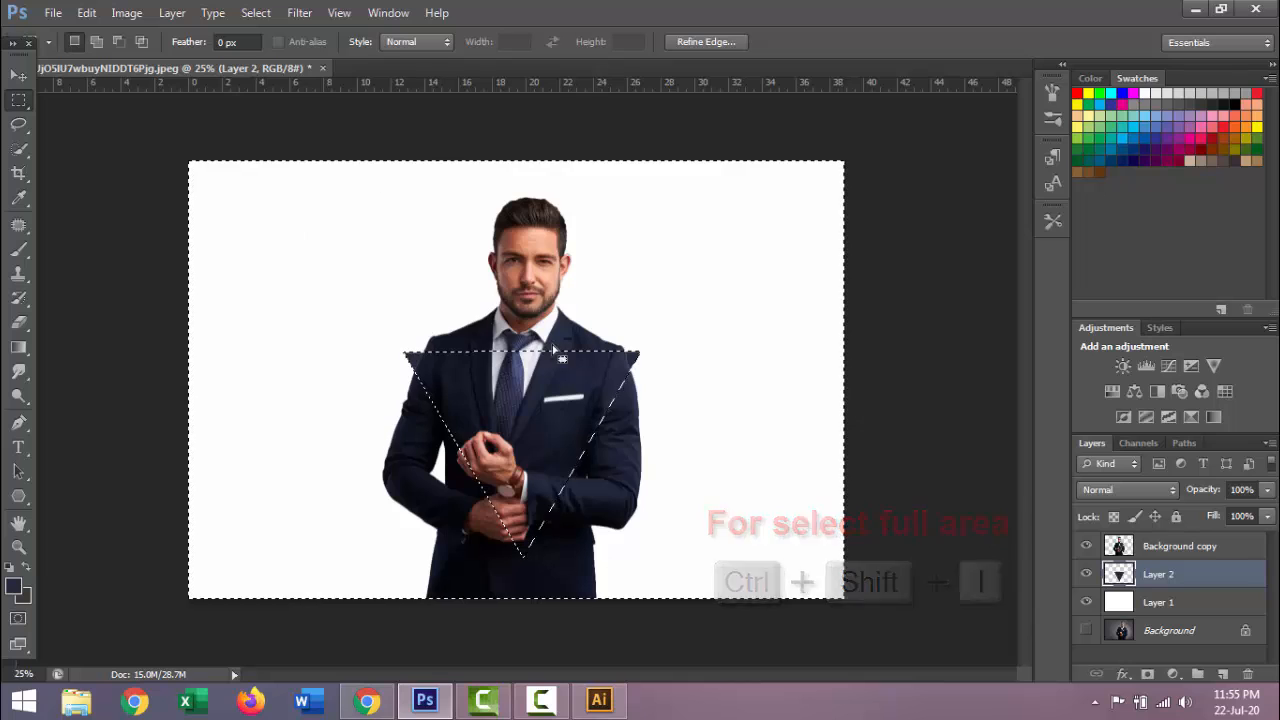
left_click(18, 322)
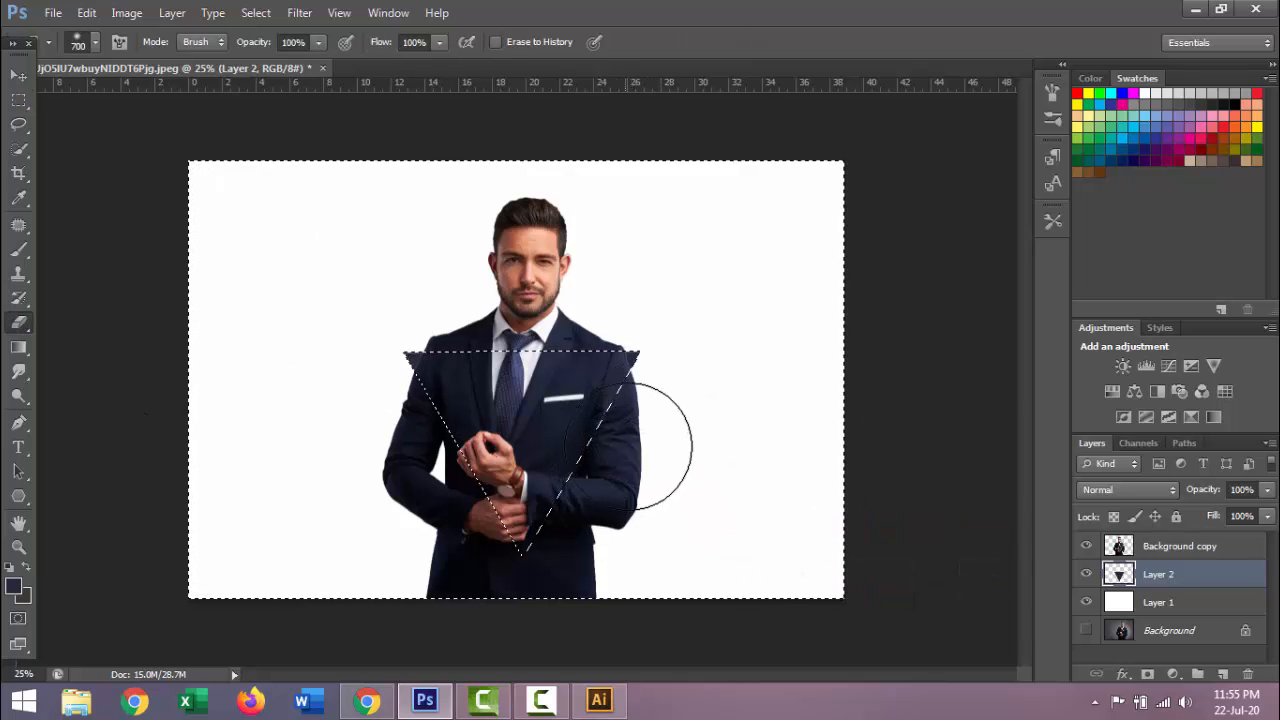
left_click(96, 44)
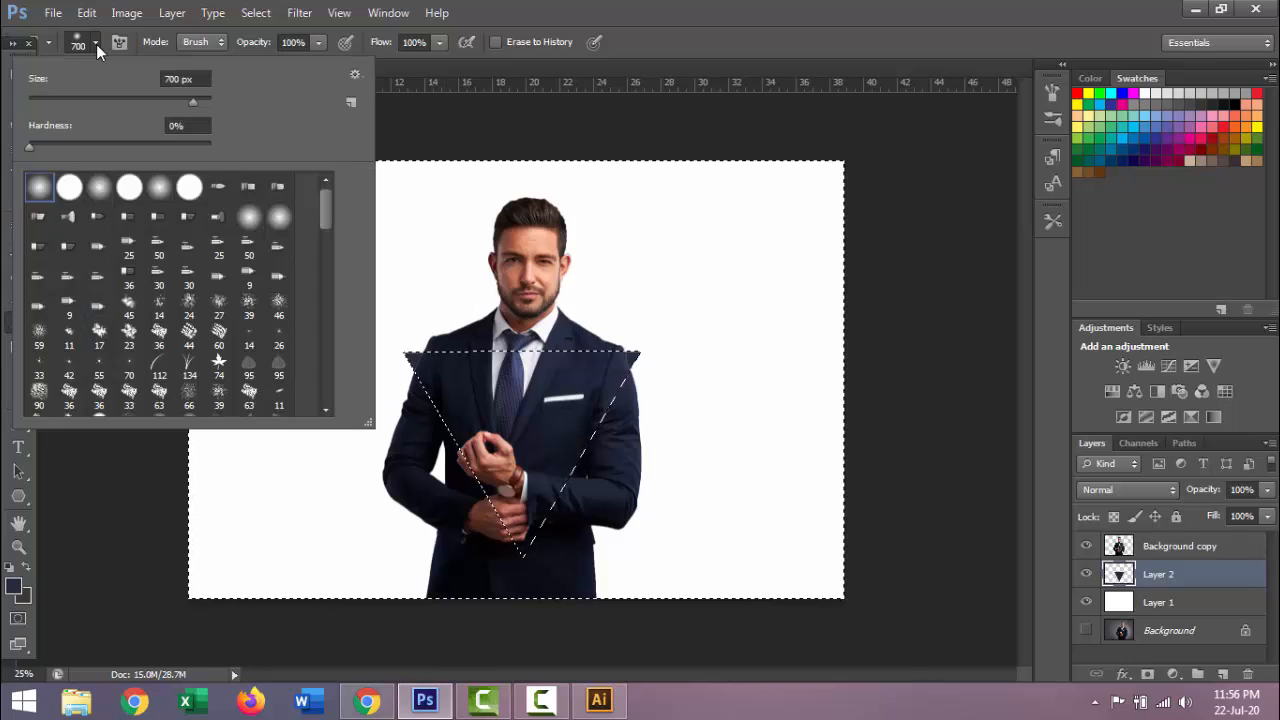
left_click(70, 183)
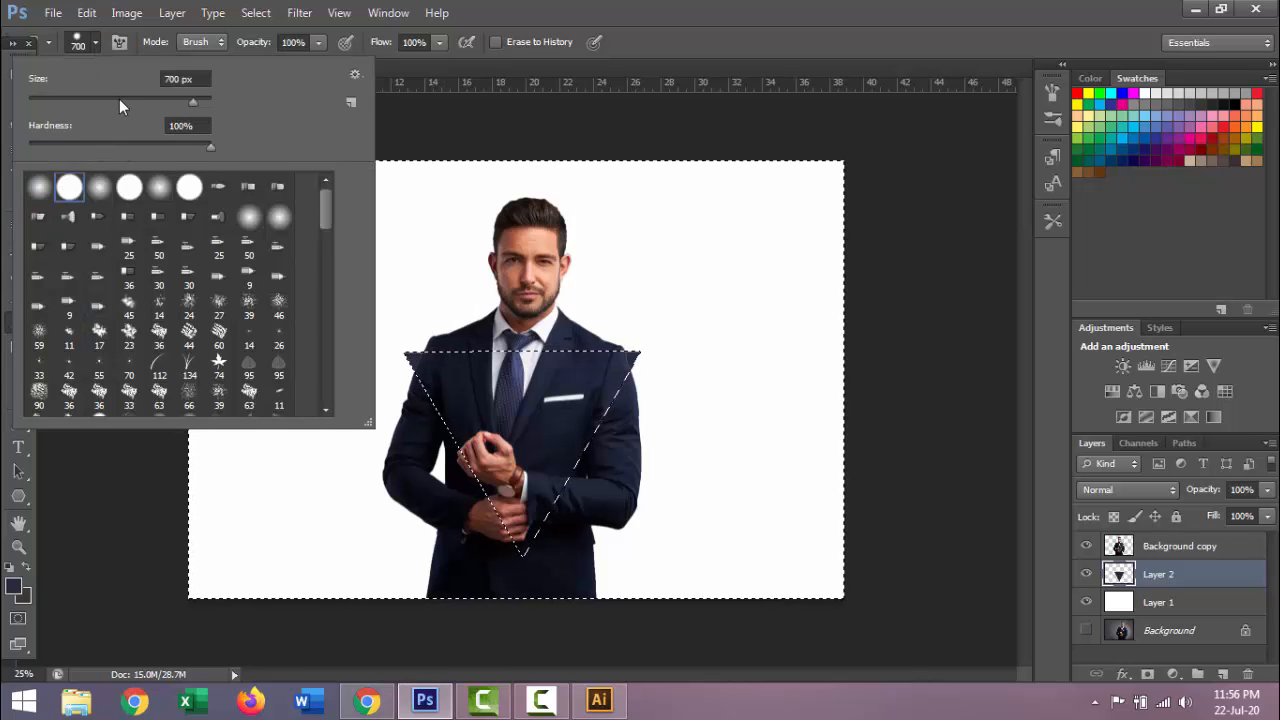
left_click_drag(119, 99, 109, 102)
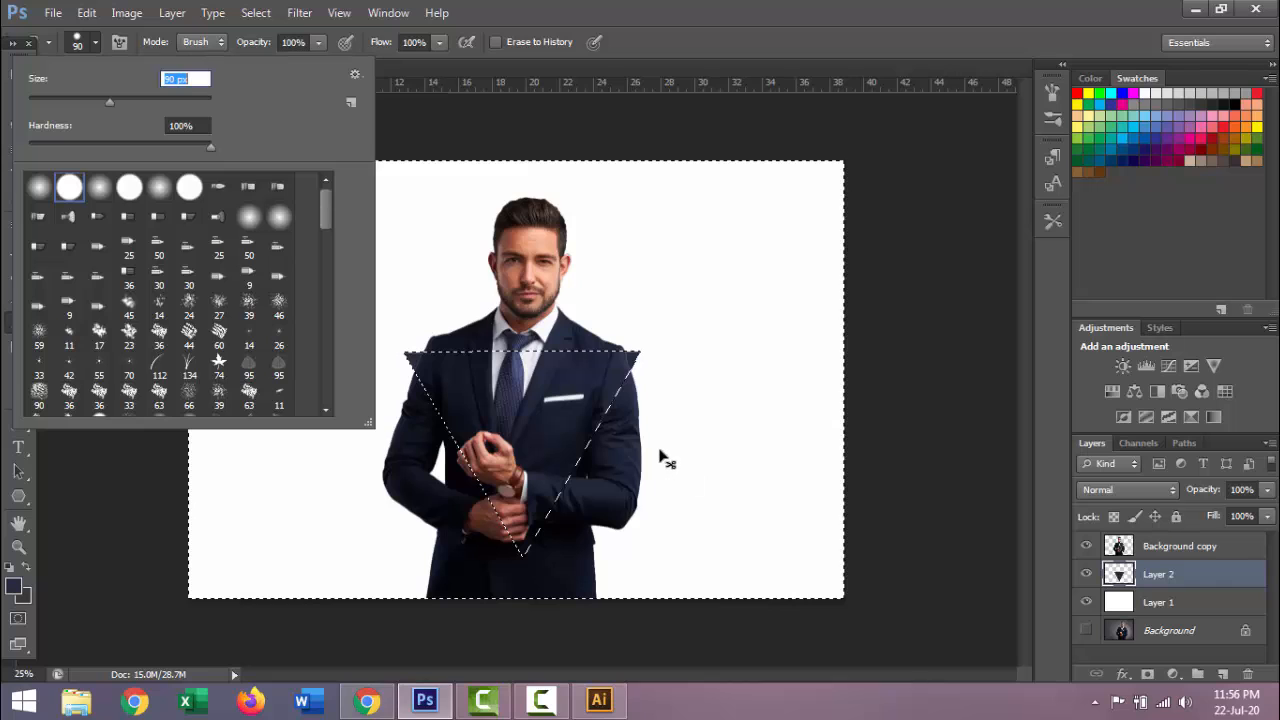
left_click(649, 404, "ctrl")
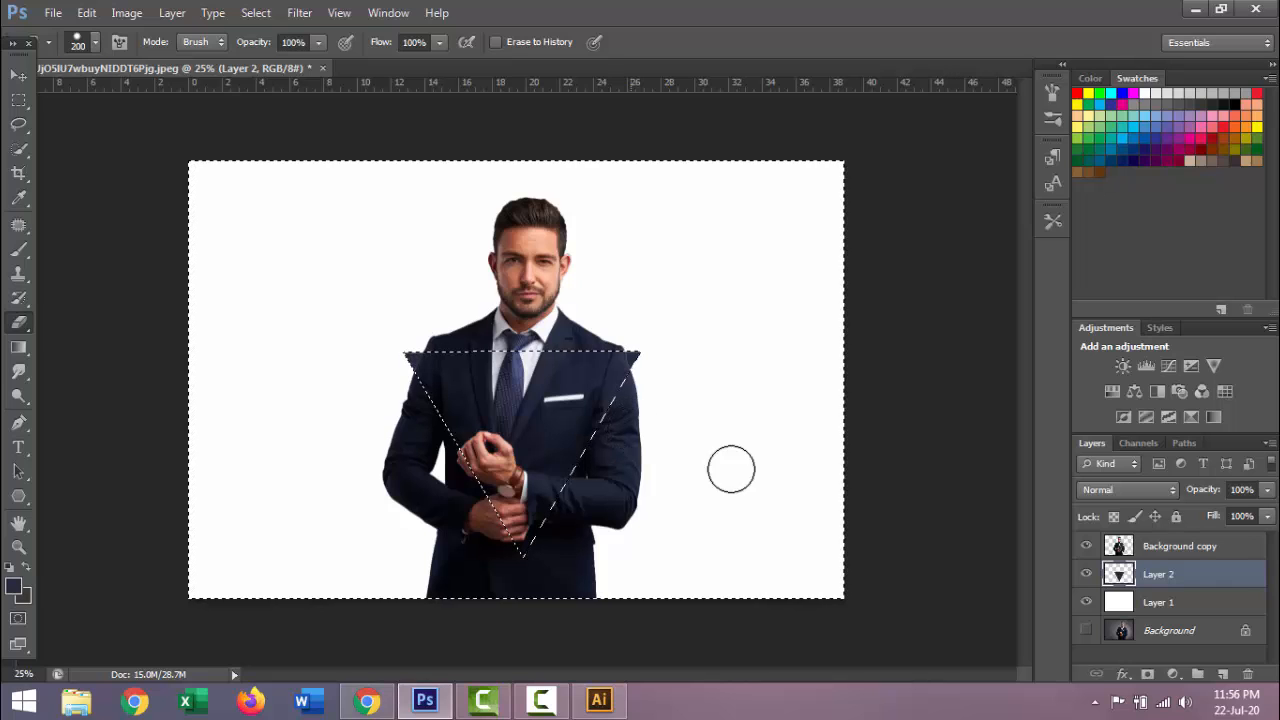
left_click(1116, 550)
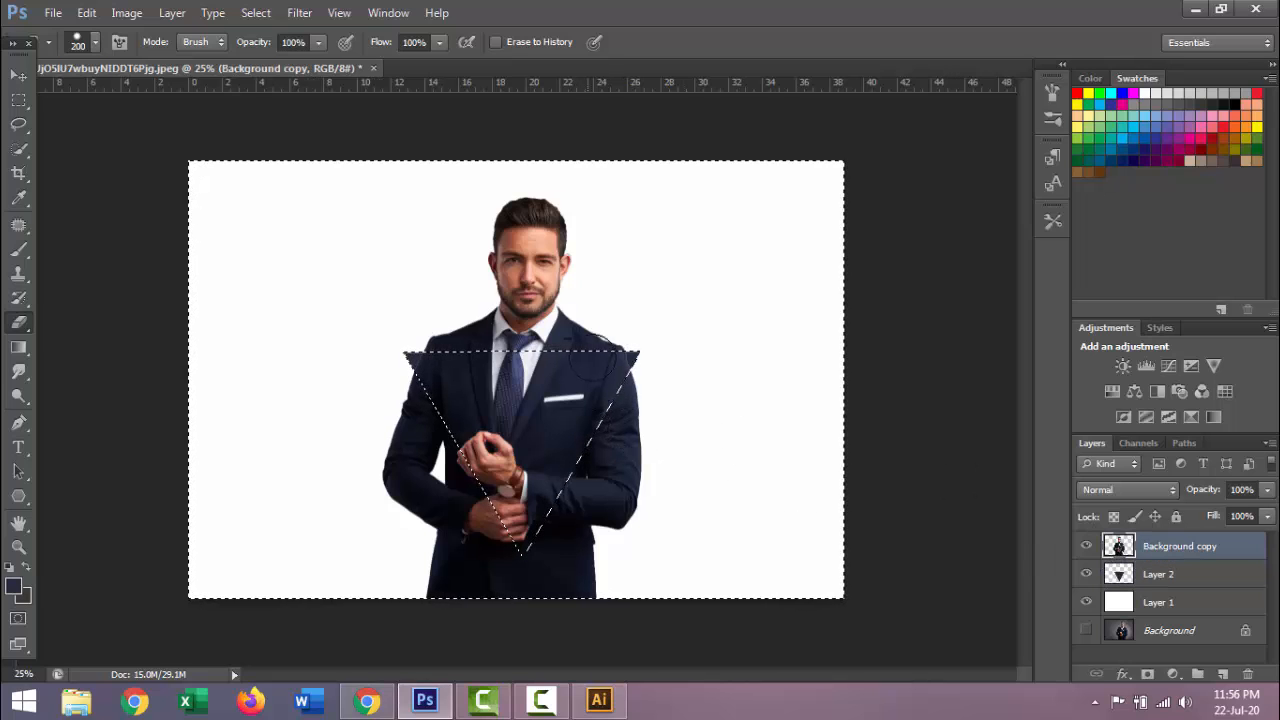
mouse_move(622, 381)
left_mouse_down()
mouse_move(593, 520)
mouse_move(603, 432)
mouse_move(559, 530)
mouse_move(586, 577)
mouse_move(446, 610)
mouse_move(421, 520)
mouse_move(386, 468)
mouse_move(418, 393)
mouse_move(430, 492)
mouse_move(445, 435)
mouse_move(458, 461)
mouse_move(477, 595)
mouse_move(468, 498)
mouse_move(461, 530)
mouse_move(504, 502)
mouse_move(507, 602)
mouse_move(537, 600)
mouse_move(555, 480)
mouse_move(631, 399)
mouse_move(462, 440)
mouse_move(461, 529)
mouse_move(596, 447)
left_mouse_up()
key("ctrl+d")
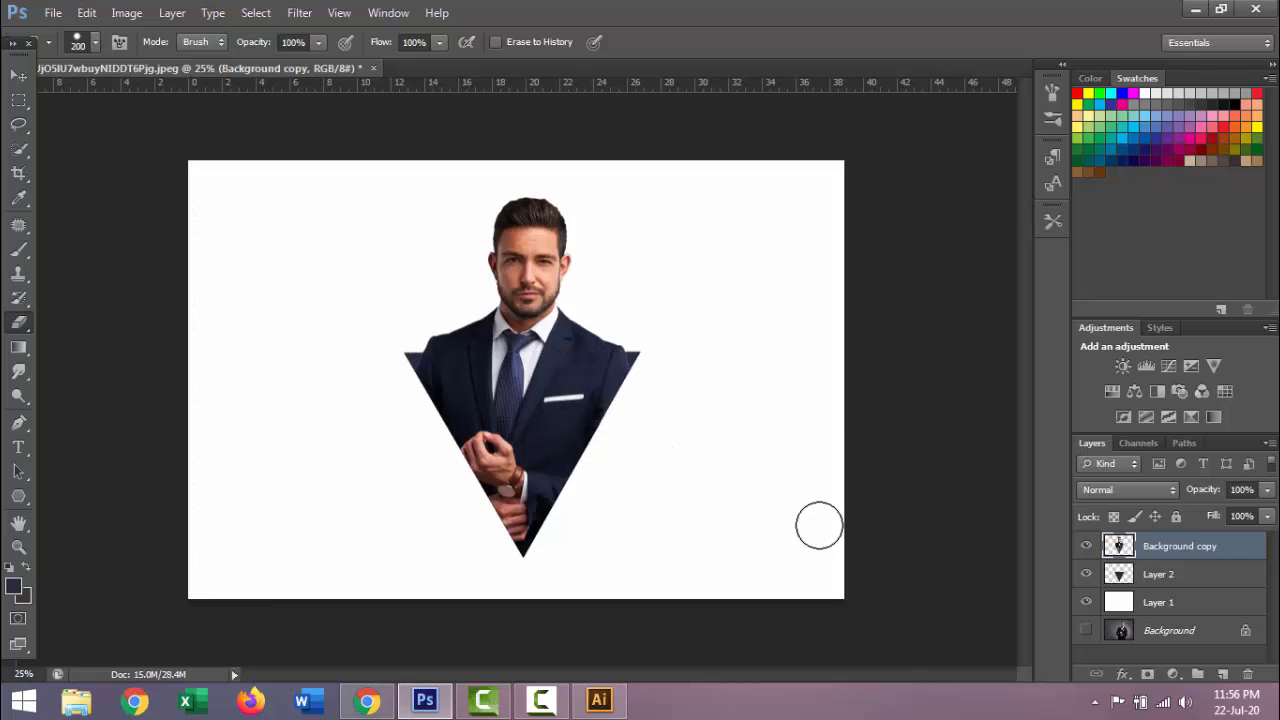
Merge the Background copy and Layer 2 layers into one and check the result by toggling its visibility.
left_click(1180, 575, "shift")
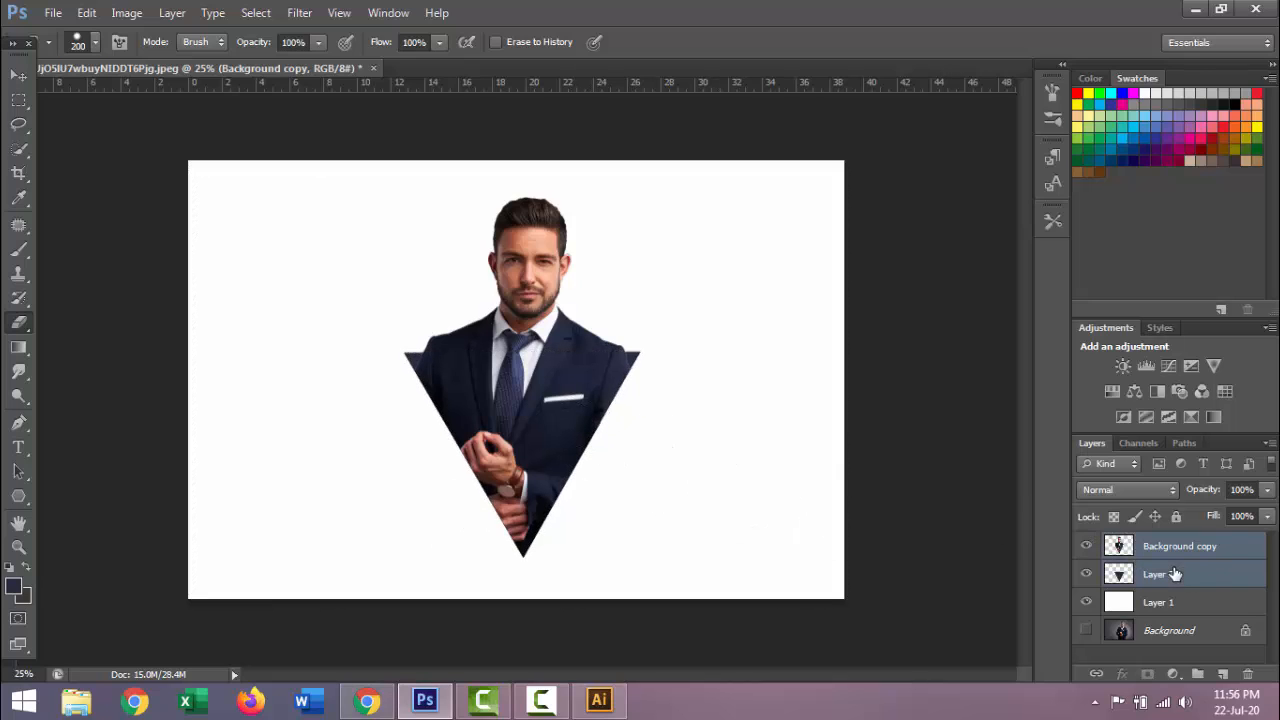
right_click(1176, 574)
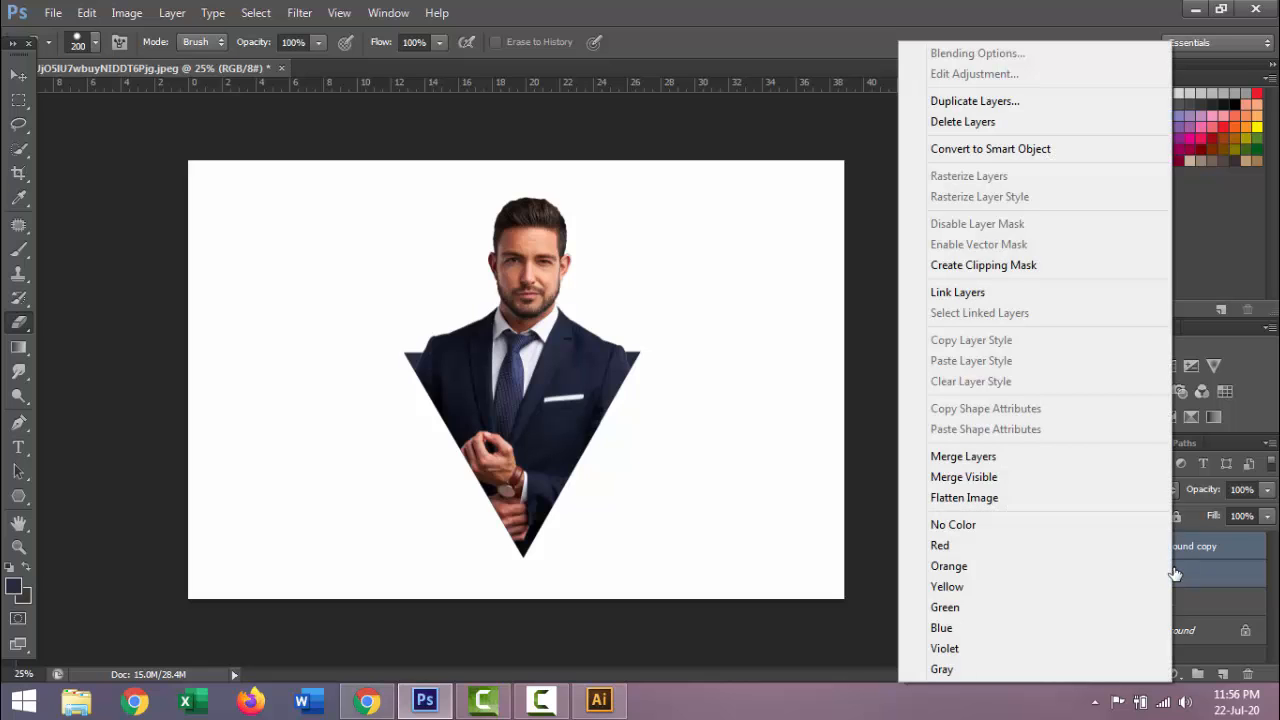
left_click(985, 456)
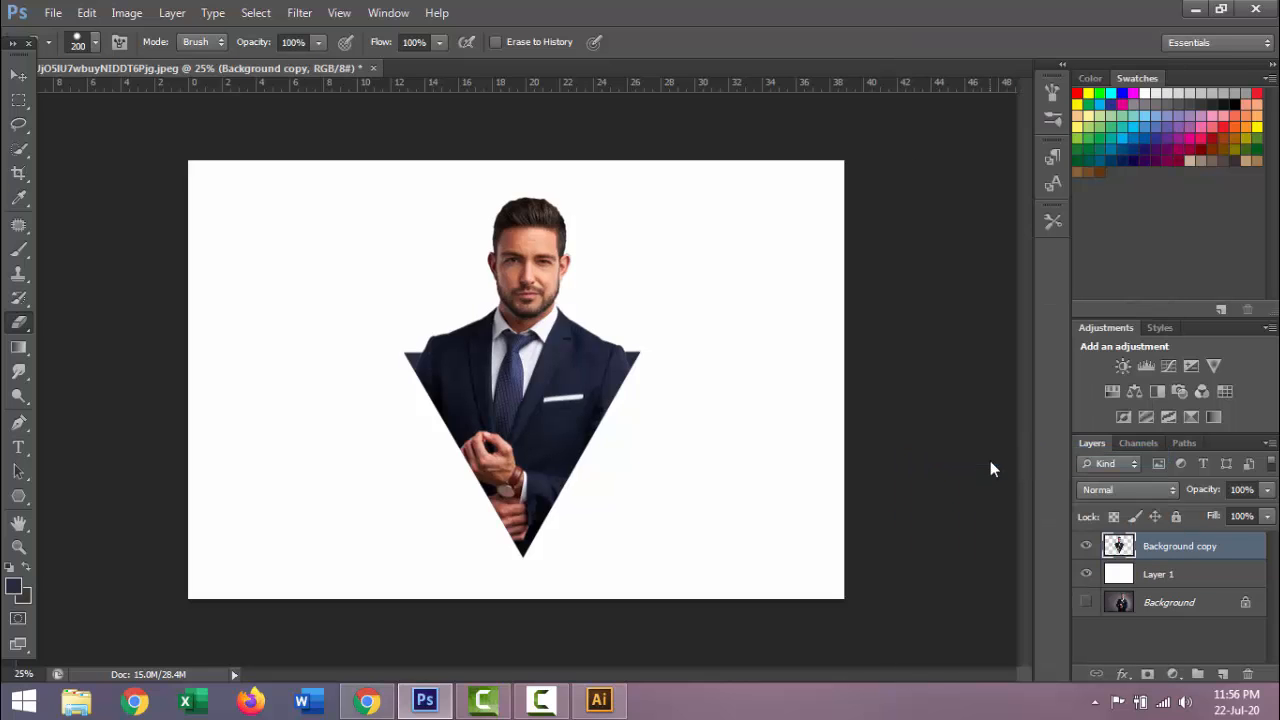
left_click(1086, 546)
left_click(1086, 546)
Switch to the Smudge tool and enlarge its brush to 70 px.
left_click(555, 397, "ctrl")
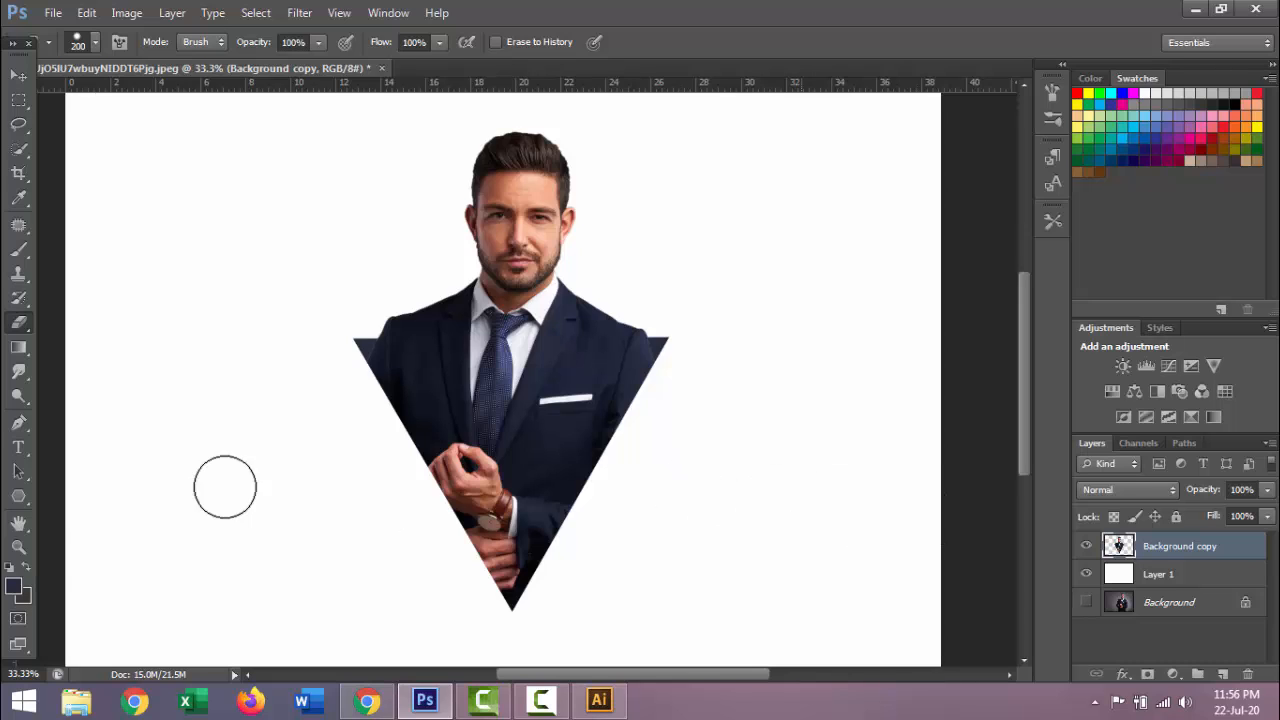
left_click(23, 372)
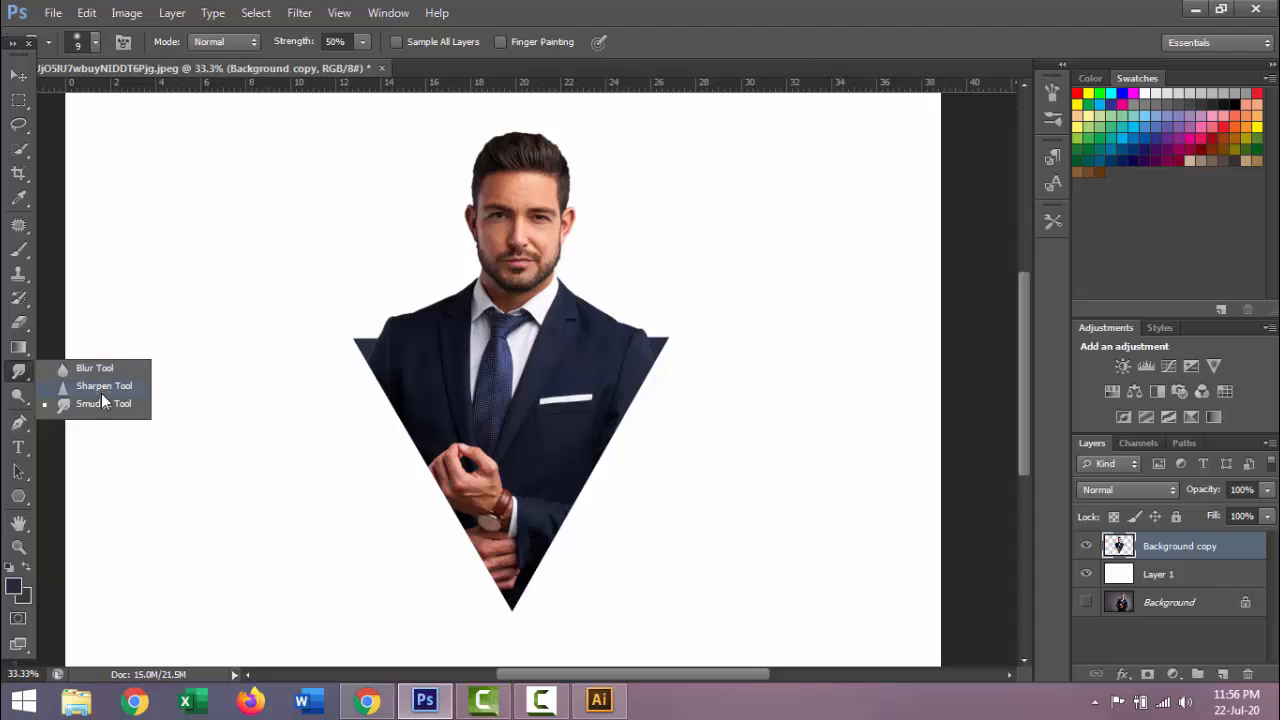
left_click(104, 405)
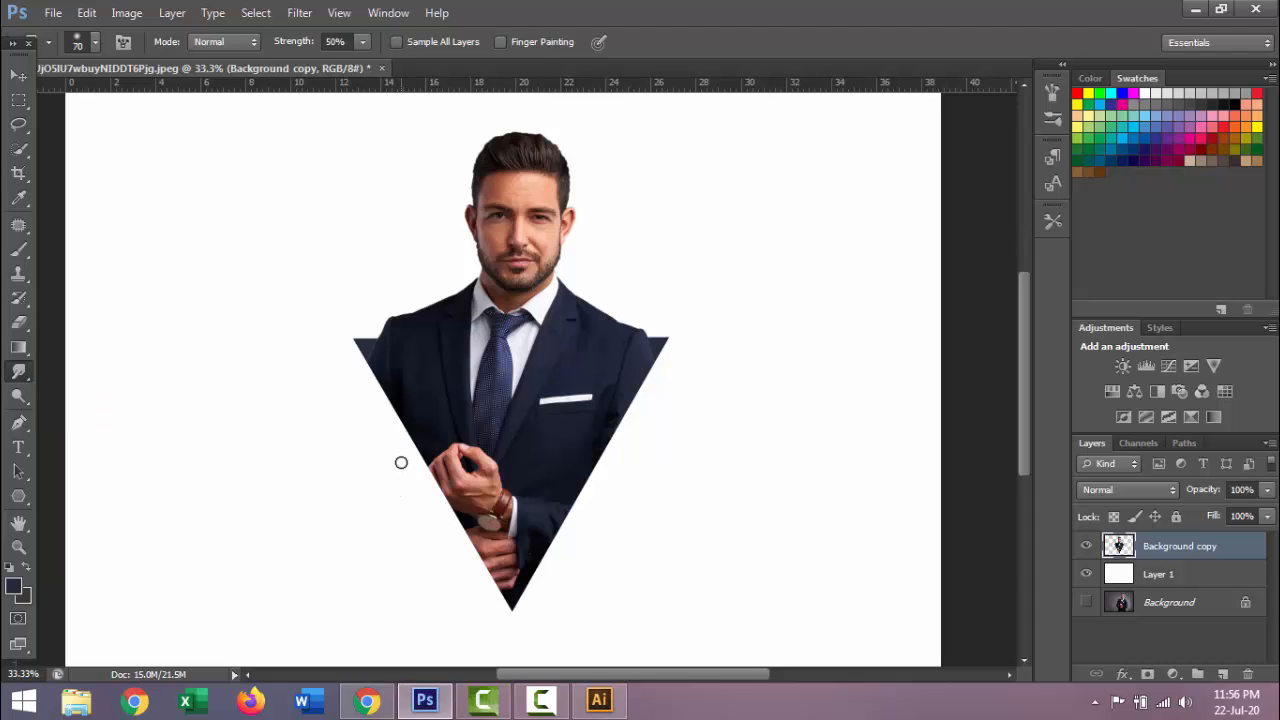
key("bracketright")
mouse_move(522, 590)
left_mouse_down()
mouse_move(526, 611)
mouse_move(540, 556)
mouse_move(538, 592)
left_mouse_up()
key("ctrl+alt+z")
key("ctrl+alt+z")
Smudge both slanted edges of the triangle and its lower tip outward into jagged spikes with a brush of about 60 px.
key("bracketleft")
key("bracketleft")
key("bracketleft")
key("bracketleft")
mouse_move(648, 368)
left_mouse_down()
mouse_move(614, 457)
mouse_move(548, 555)
mouse_move(446, 478)
mouse_move(354, 351)
left_mouse_up()
key("bracketright")
key("bracketright")
left_click_drag(595, 455, 575, 512)
left_click_drag(530, 580, 512, 622)
mouse_move(654, 358)
left_mouse_down()
mouse_move(614, 551)
mouse_move(510, 603)
mouse_move(394, 466)
mouse_move(376, 388)
mouse_move(351, 366)
left_mouse_up()
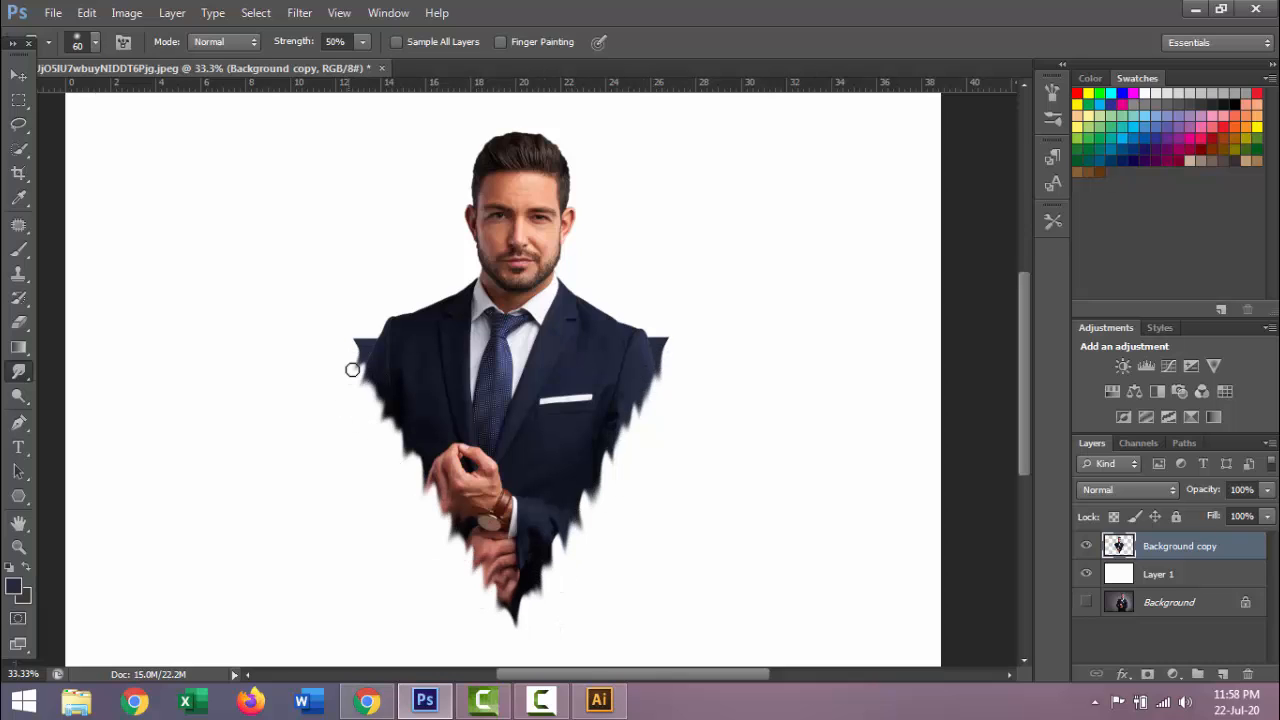
mouse_move(604, 456)
left_mouse_down()
mouse_move(617, 503)
mouse_move(634, 429)
mouse_move(640, 455)
left_mouse_up()
Add a Gradient Fill layer above Layer 1 with the Radial style and the gradient reversed.
key("ctrl+minus")
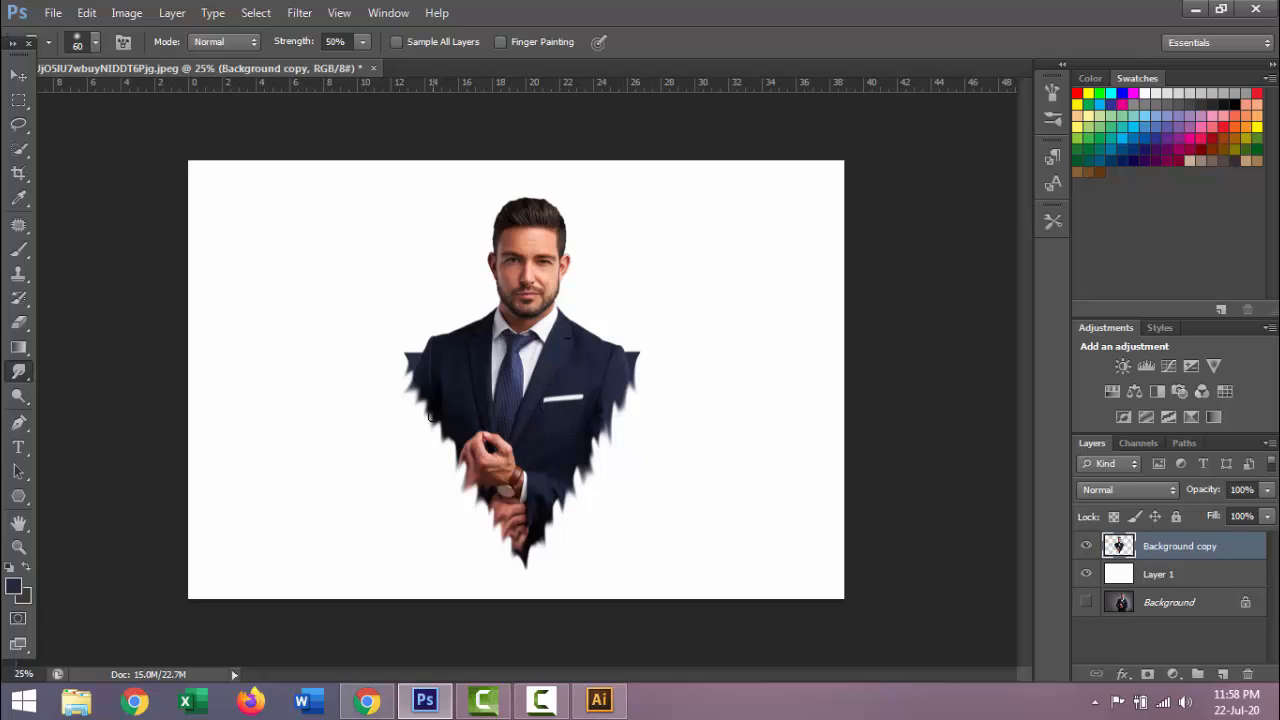
left_click(1160, 576)
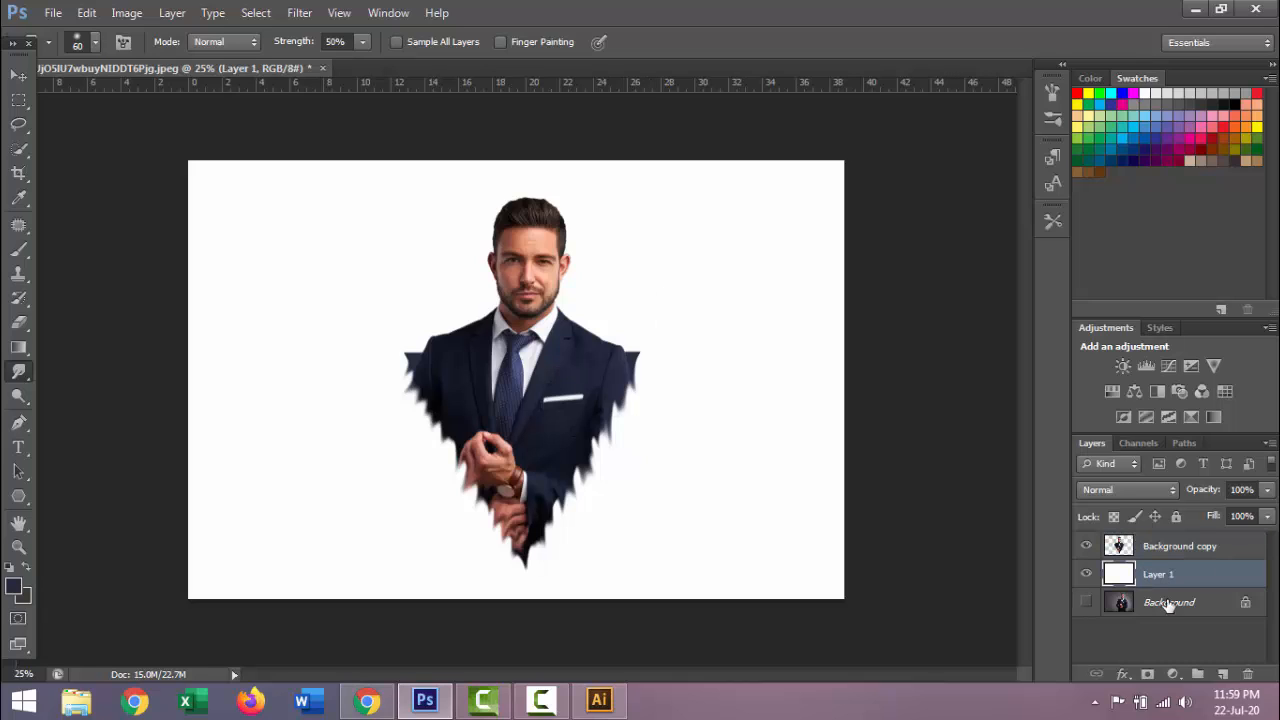
left_click(1172, 676)
left_click(1133, 289)
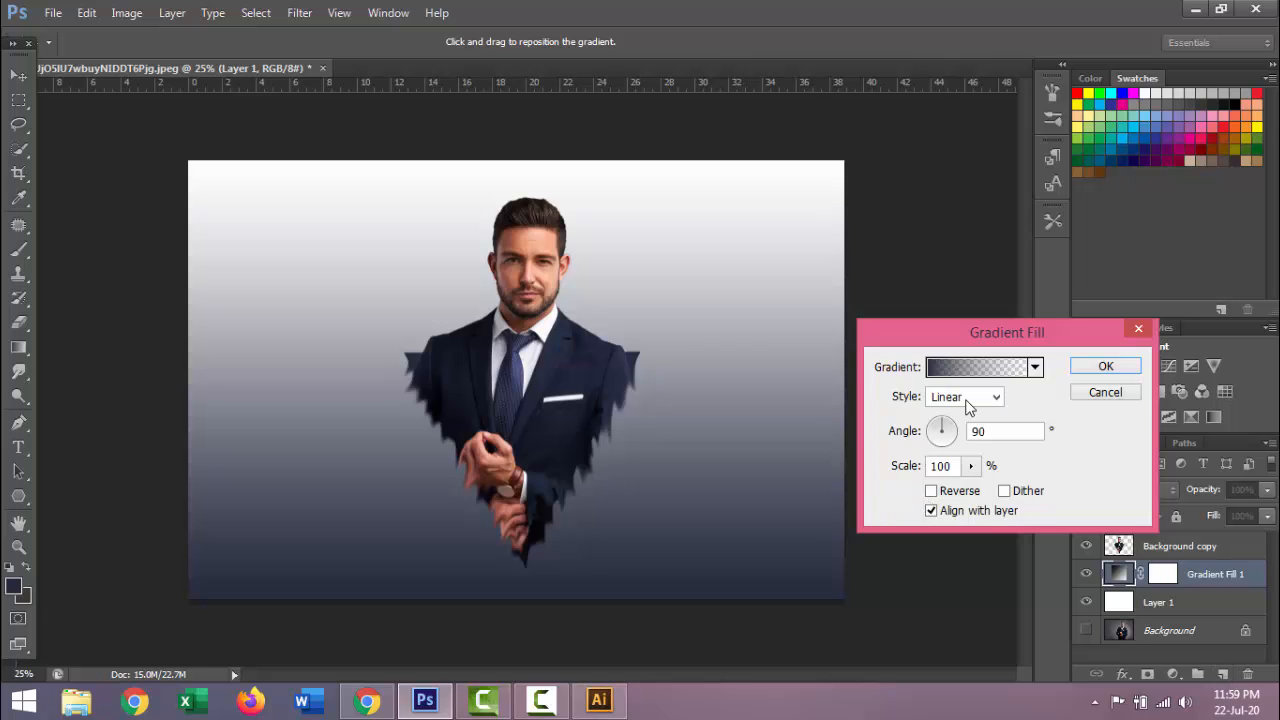
left_click(968, 397)
left_click(958, 432)
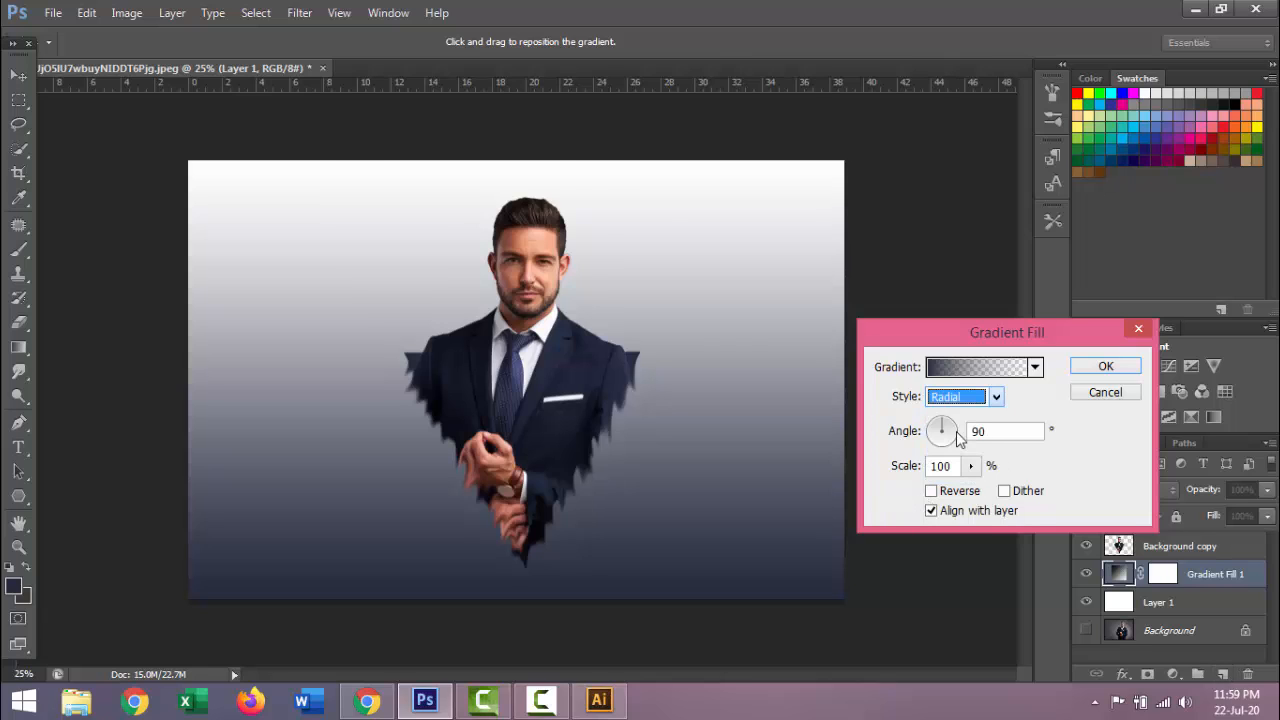
left_click(953, 492)
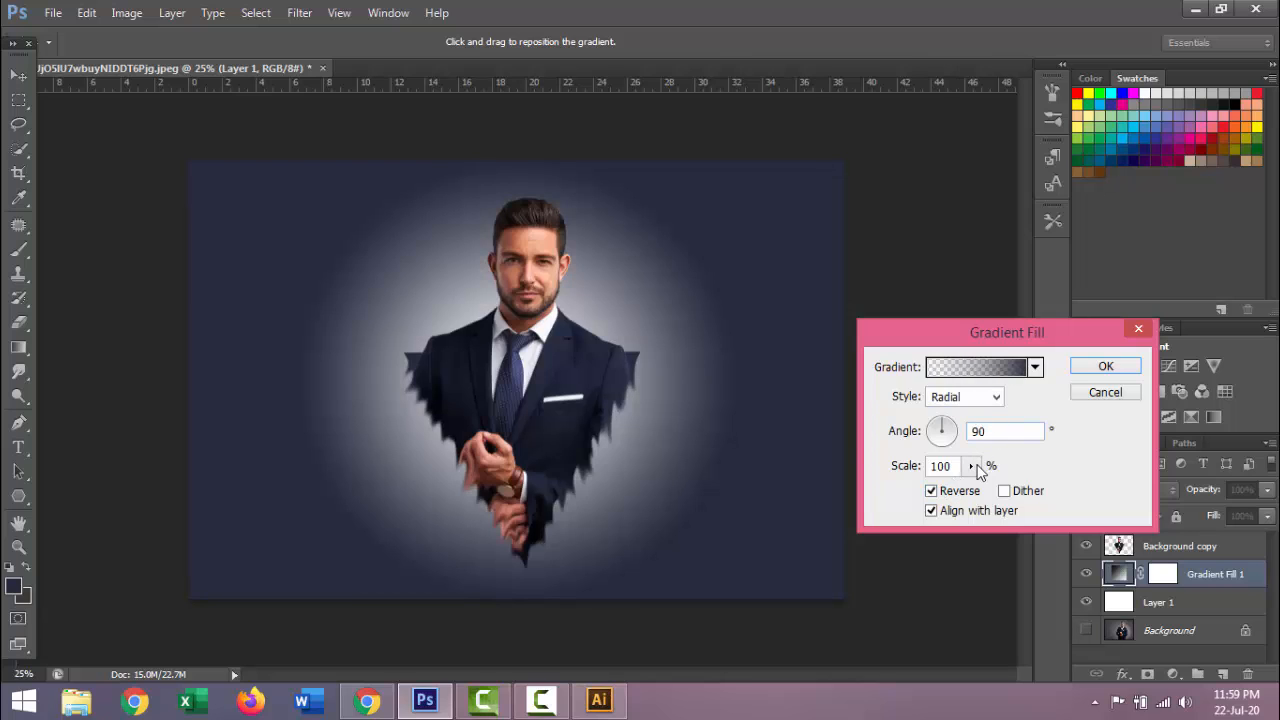
Set the gradient fill's scale to 199% and its angle to 57.53°, and apply it.
left_click(971, 466)
left_click_drag(982, 488, 980, 493)
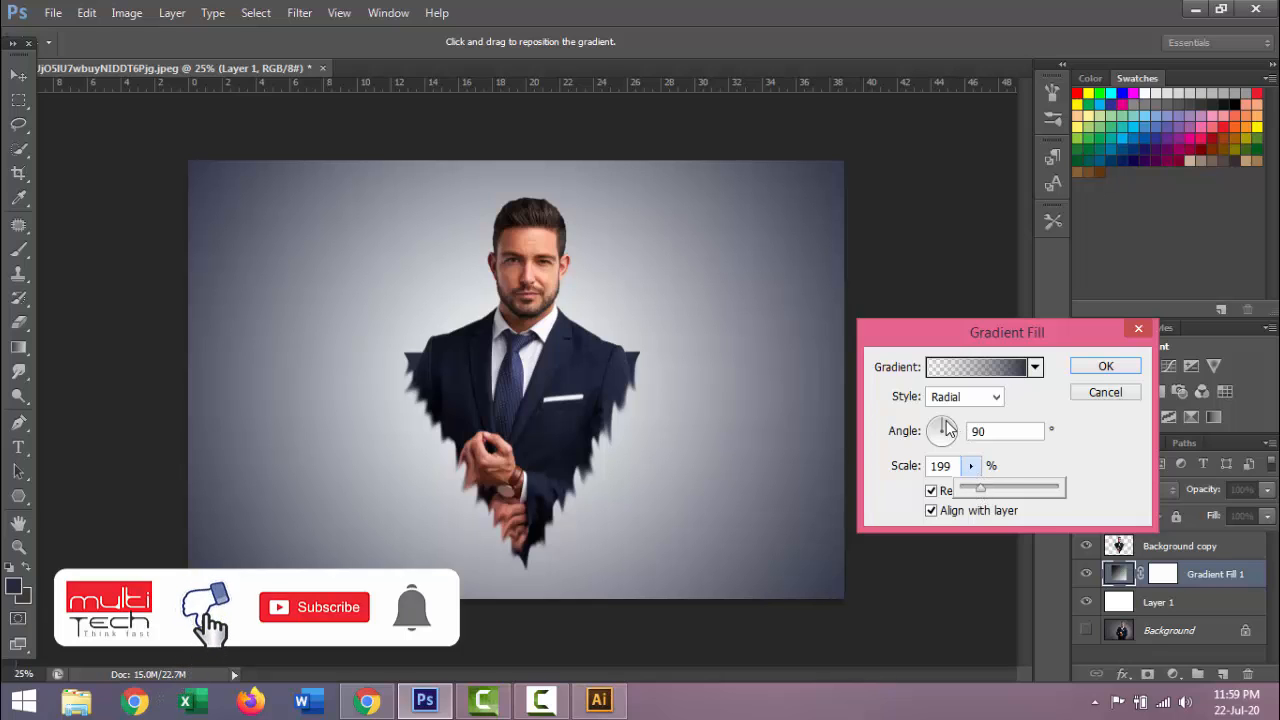
left_click(946, 424)
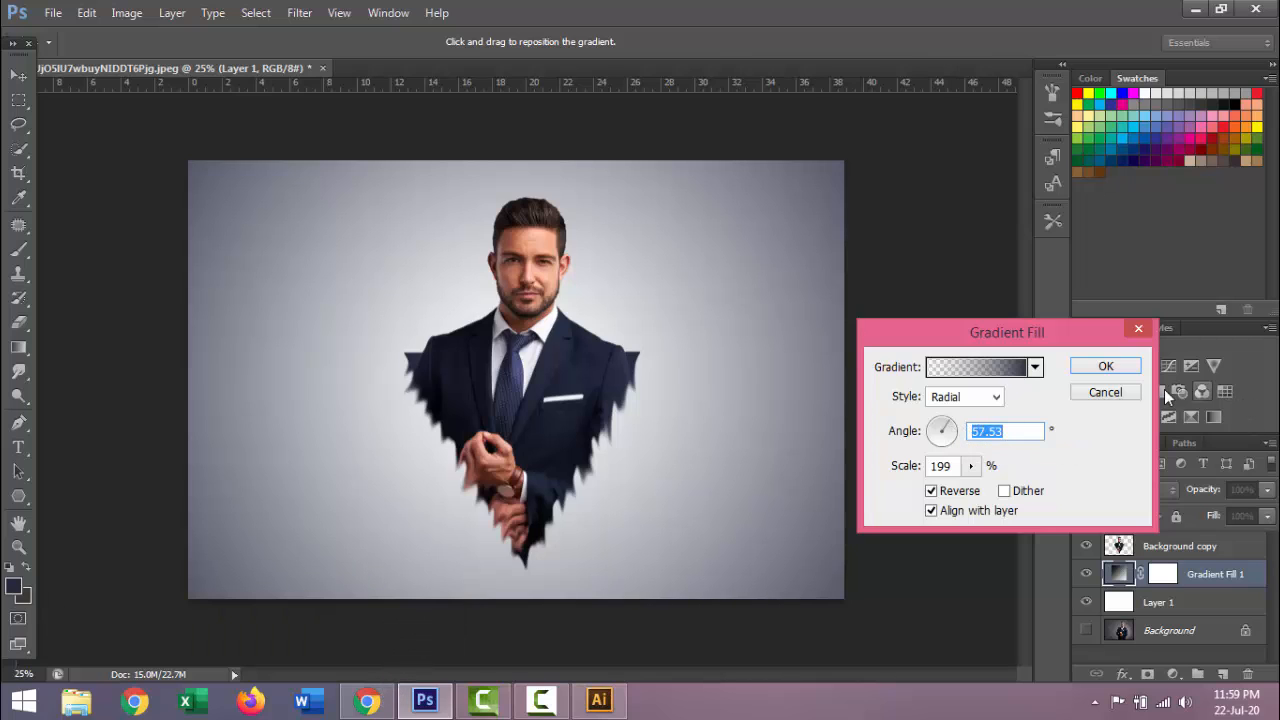
left_click(1117, 366)
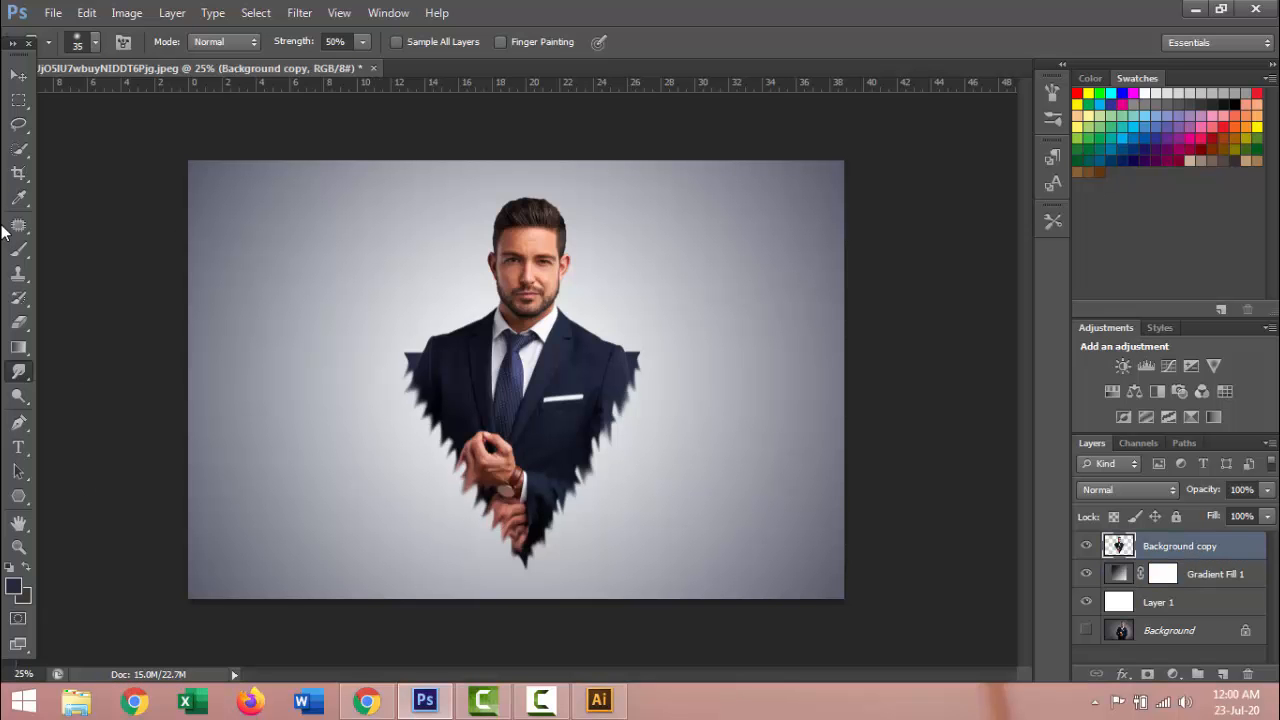
left_click(18, 75)
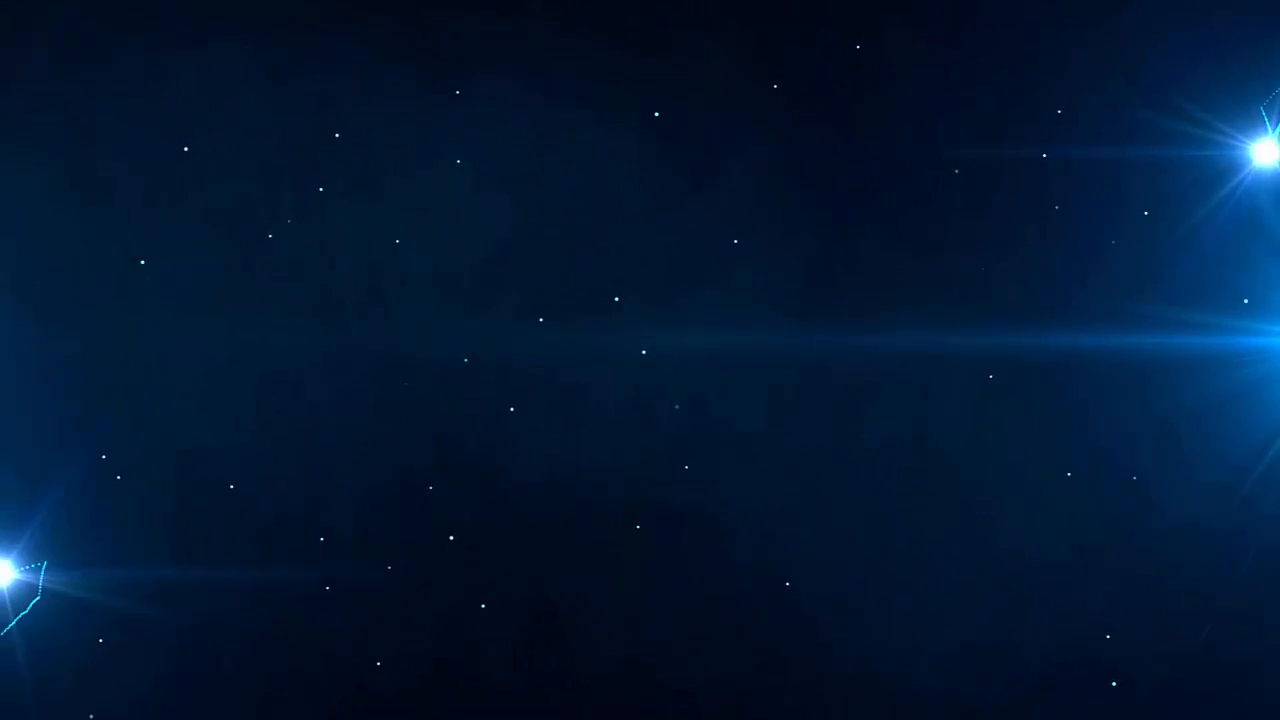